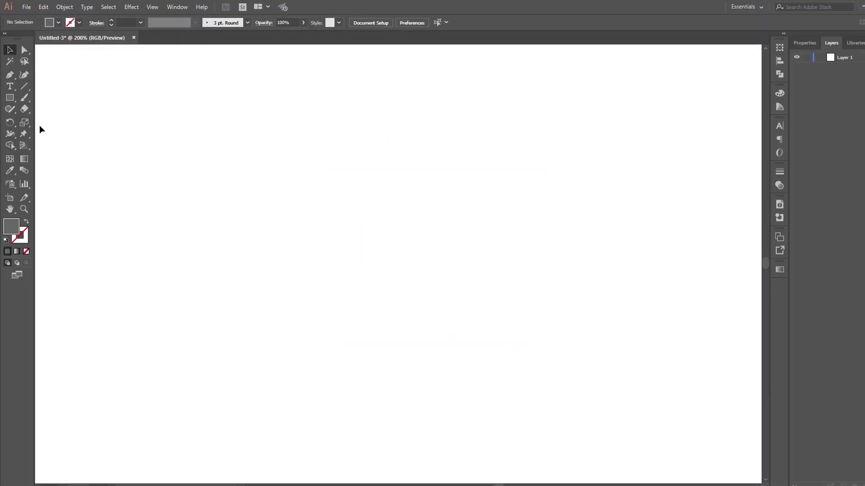
Step: Draw a grey rectangle 300 px wide by 100 px tall on the artboard
{"action": "left_click", "coordinate": [16, 151]}
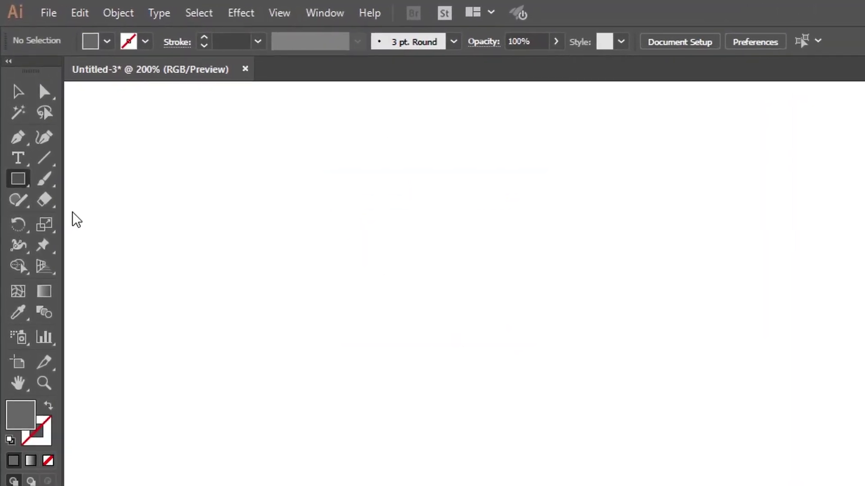
{"action": "left_click", "coordinate": [209, 169]}
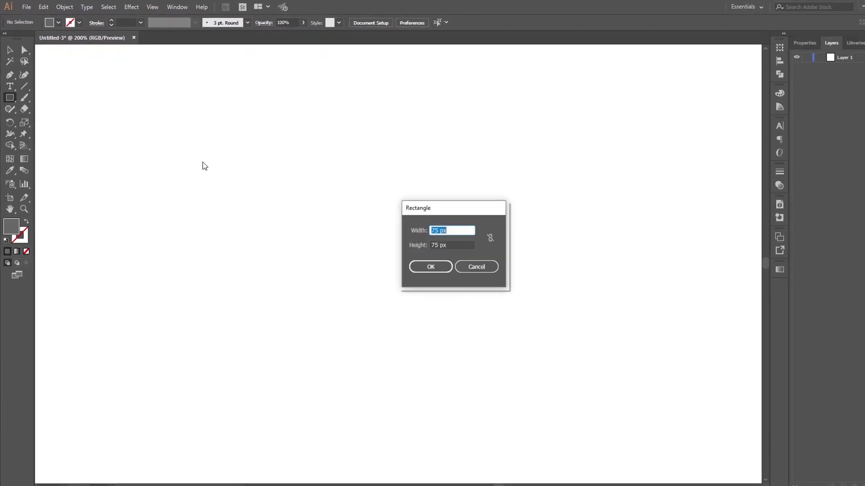
{"action": "left_click", "coordinate": [492, 266]}
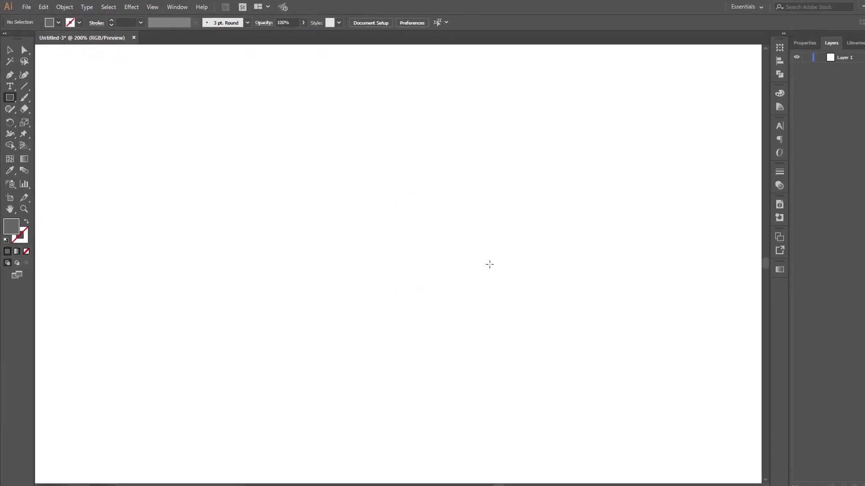
{"action": "left_click", "coordinate": [377, 207]}
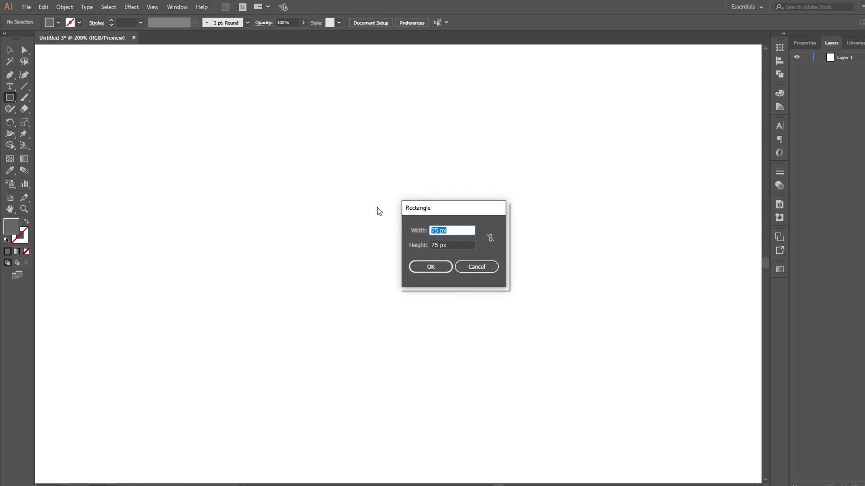
{"action": "type", "text": "300"}
{"action": "key", "text": "Tab"}
{"action": "type", "text": "1"}
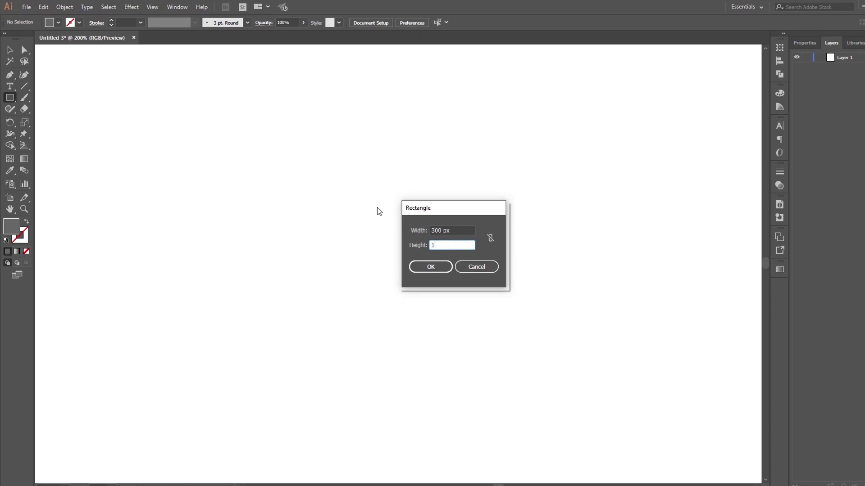
{"action": "type", "text": "00"}
{"action": "key", "text": "Return"}
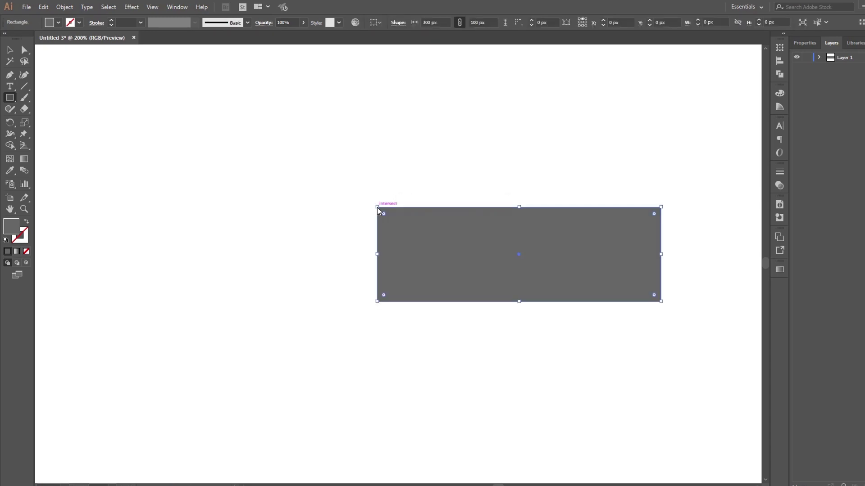
Step: Move the rectangle left and give it a dark grey fill
{"action": "left_click", "coordinate": [9, 49]}
{"action": "left_click_drag", "start_coordinate": [531, 248], "coordinate": [422, 250]}
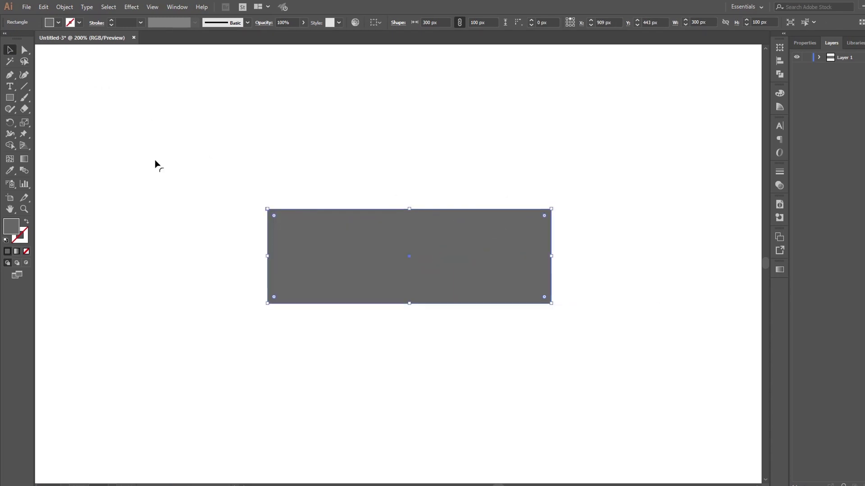
{"action": "left_click", "coordinate": [58, 22]}
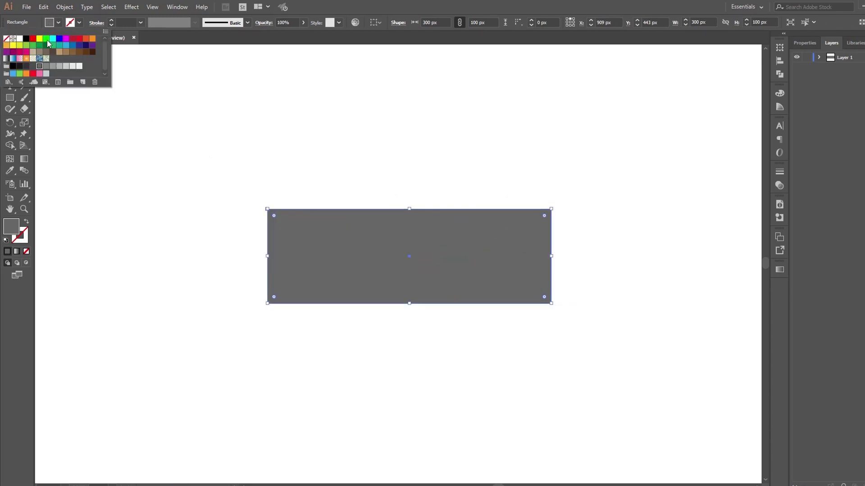
{"action": "left_click", "coordinate": [33, 66]}
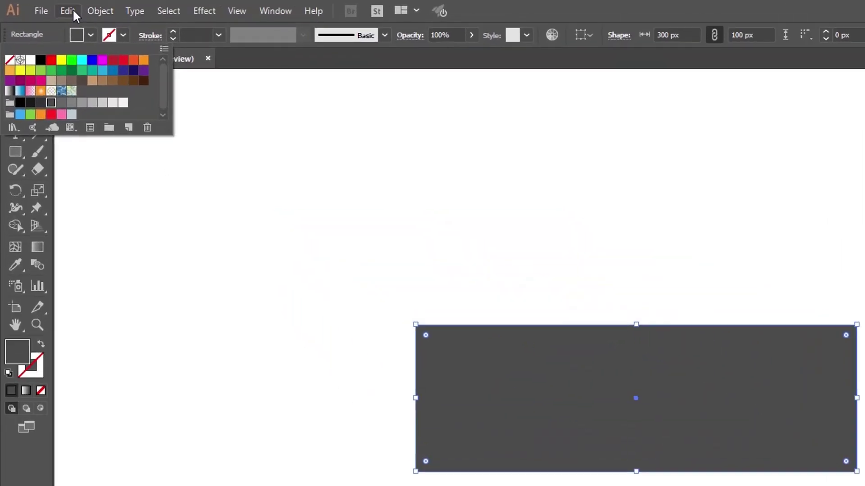
Step: Paste a copy of the rectangle in front and fill it lighter grey
{"action": "left_click", "coordinate": [68, 11]}
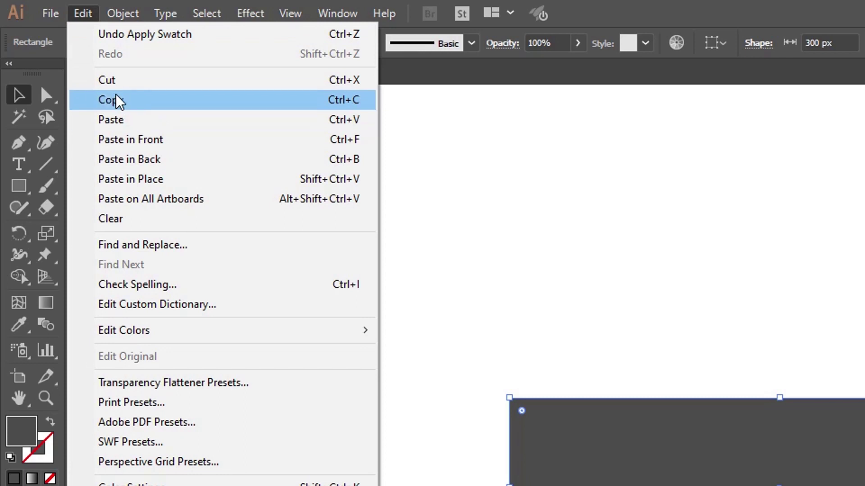
{"action": "left_click", "coordinate": [118, 100]}
{"action": "left_click", "coordinate": [85, 14]}
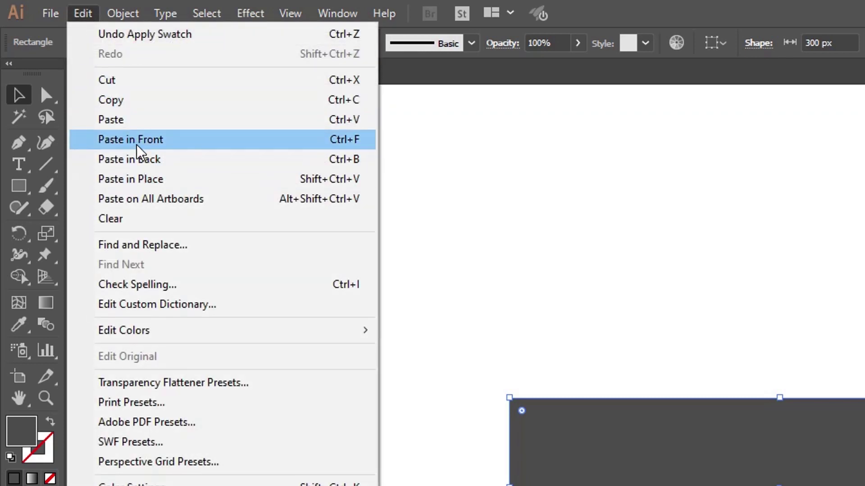
{"action": "left_click", "coordinate": [137, 140]}
{"action": "left_click", "coordinate": [110, 44]}
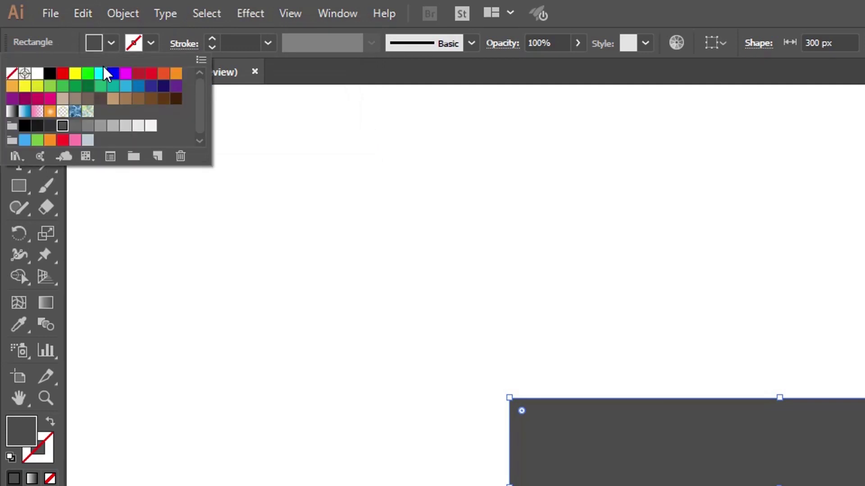
{"action": "left_click", "coordinate": [78, 129]}
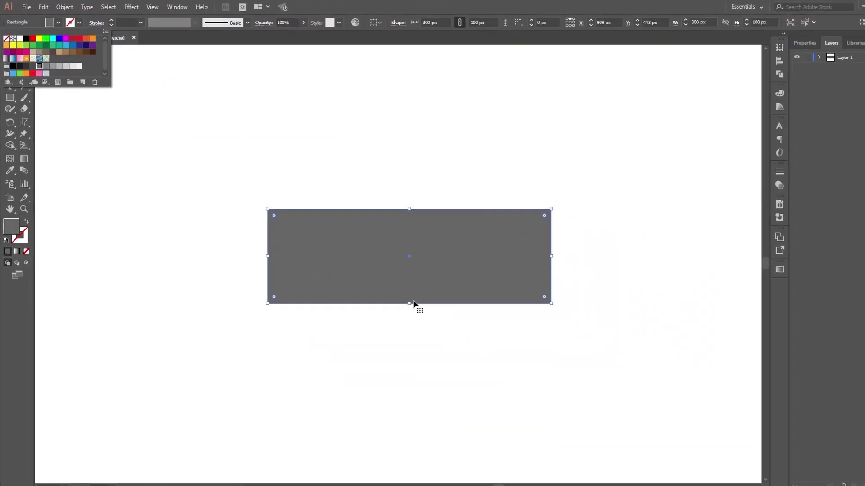
{"action": "left_click", "coordinate": [411, 304]}
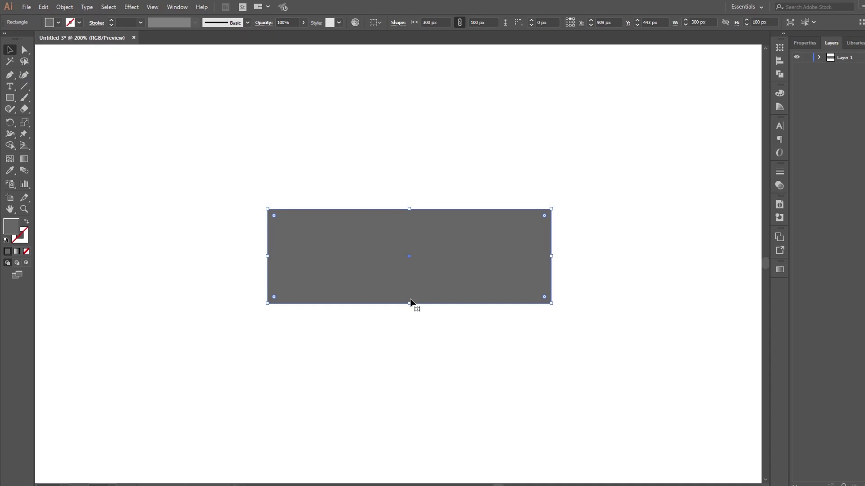
Step: Shrink the light copy to a 14 px top band, group it with the body, and move them left
{"action": "left_click_drag", "start_coordinate": [410, 304], "coordinate": [399, 224]}
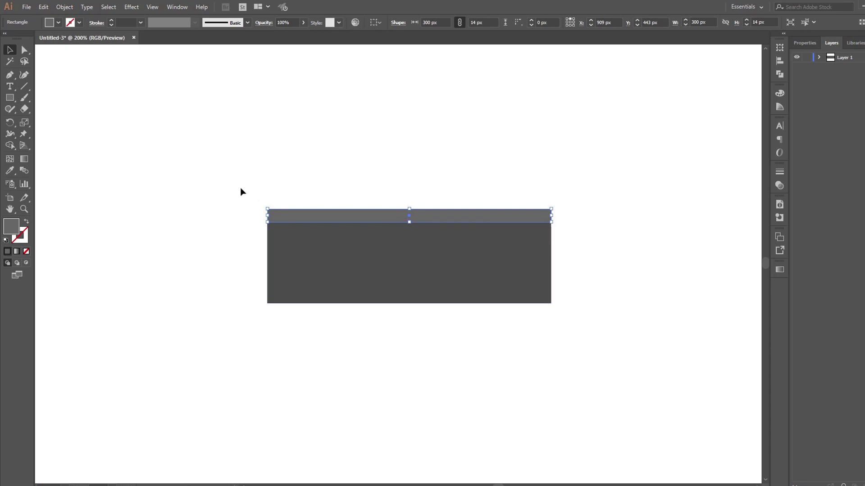
{"action": "left_click_drag", "start_coordinate": [240, 189], "coordinate": [385, 299]}
{"action": "right_click", "coordinate": [409, 270]}
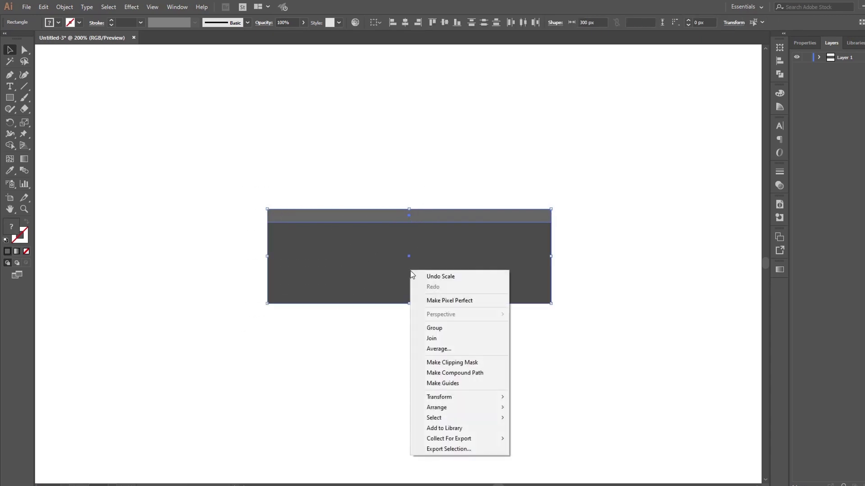
{"action": "left_click", "coordinate": [455, 329]}
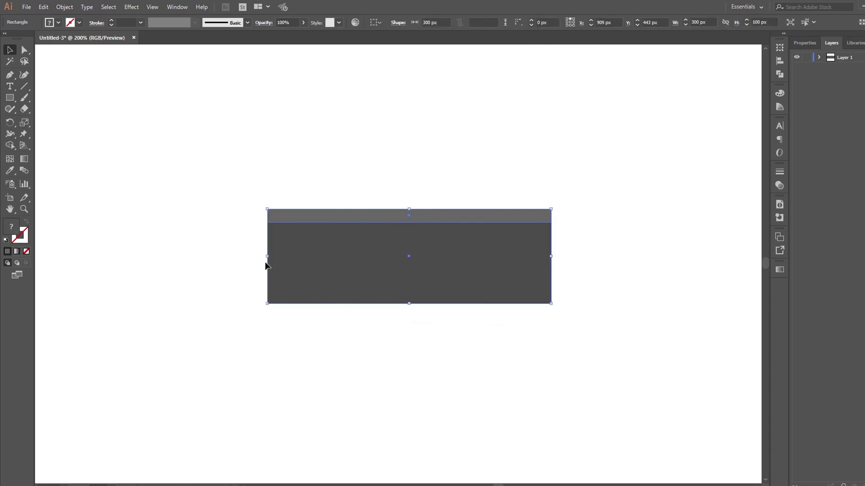
{"action": "left_click_drag", "start_coordinate": [409, 258], "coordinate": [347, 261]}
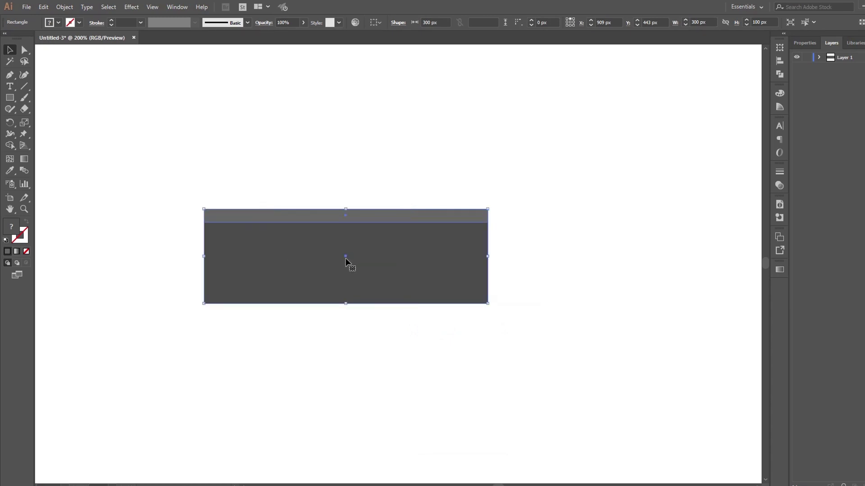
Step: Draw a 75 × 75 px square for the connector
{"action": "left_click", "coordinate": [7, 99]}
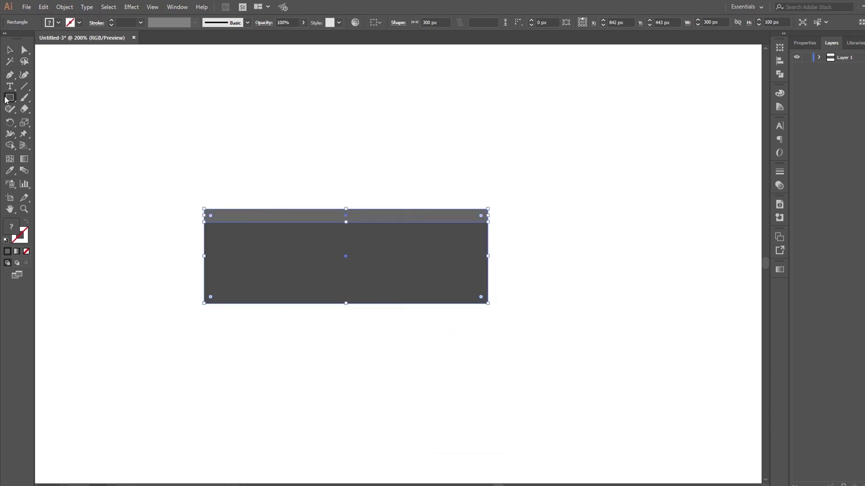
{"action": "left_click", "coordinate": [439, 157]}
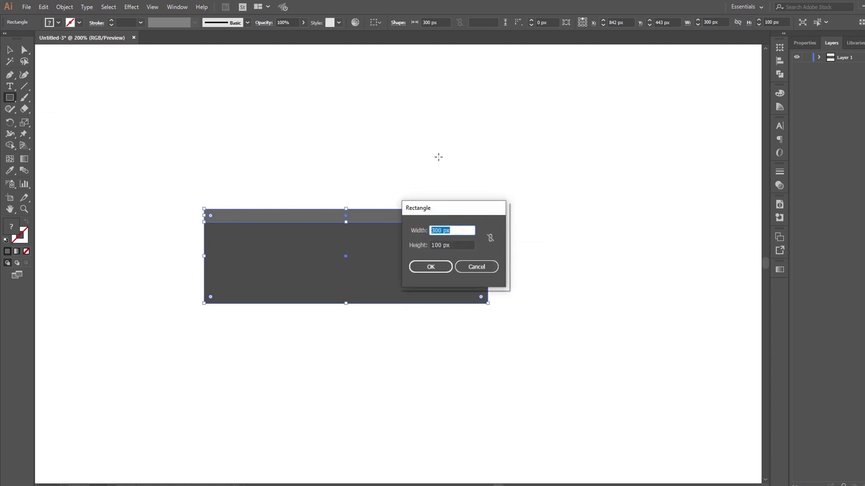
{"action": "type", "text": "75"}
{"action": "key", "text": "Tab"}
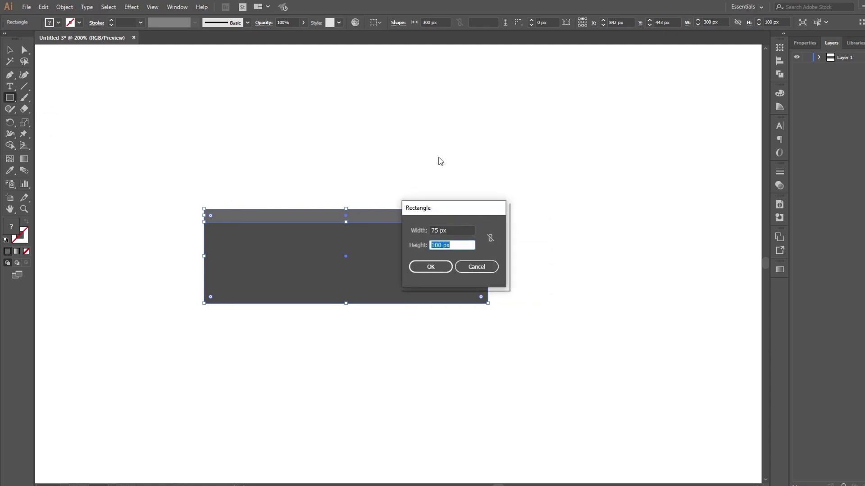
{"action": "type", "text": "75"}
{"action": "left_click", "coordinate": [444, 262]}
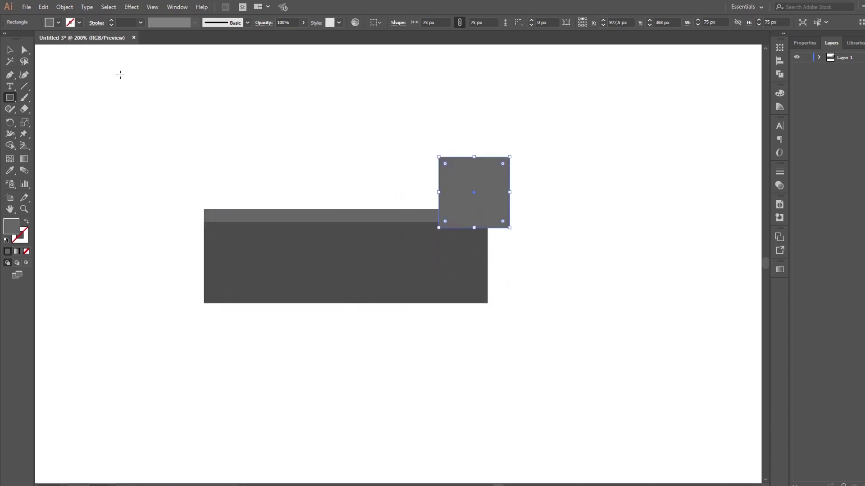
Step: Fill the square light grey and place it against the body's right end
{"action": "left_click", "coordinate": [59, 22]}
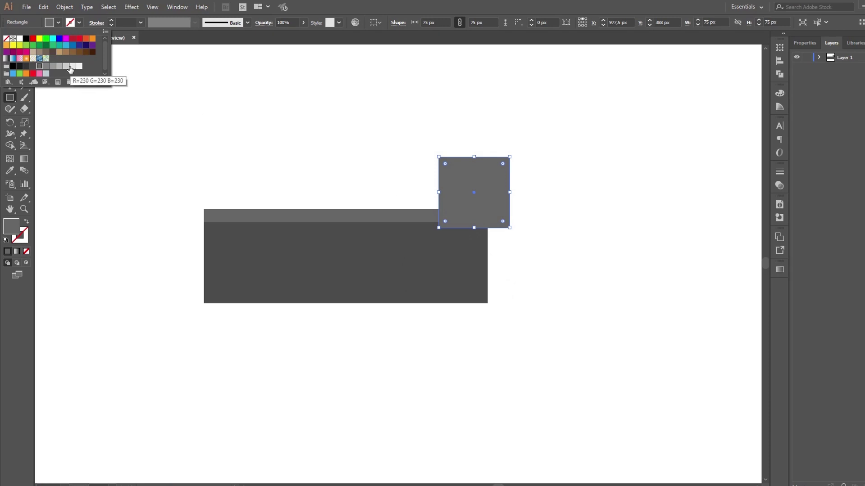
{"action": "left_click", "coordinate": [66, 67]}
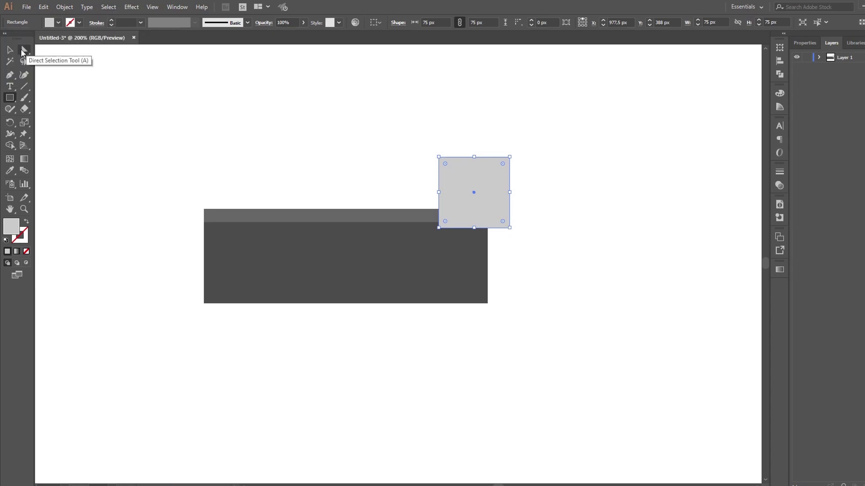
{"action": "left_click", "coordinate": [10, 52]}
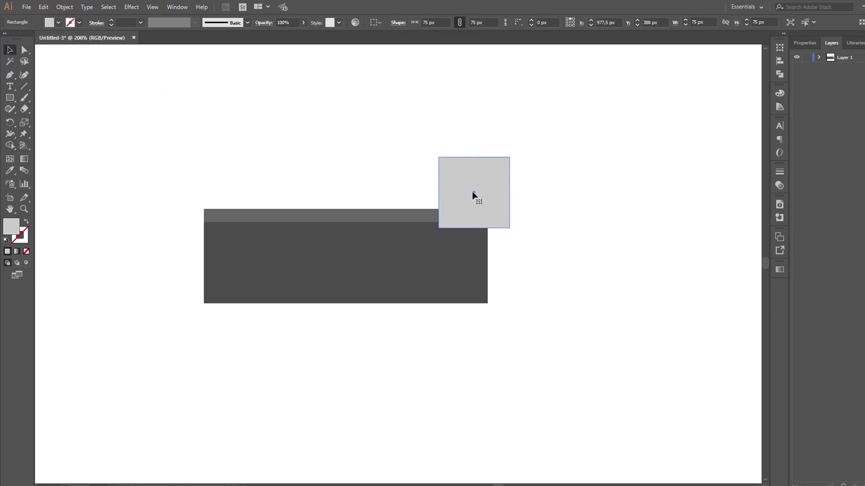
{"action": "mouse_move", "coordinate": [473, 194]}
{"action": "left_mouse_down"}
{"action": "mouse_move", "coordinate": [525, 249]}
{"action": "mouse_move", "coordinate": [521, 256]}
{"action": "left_mouse_up"}
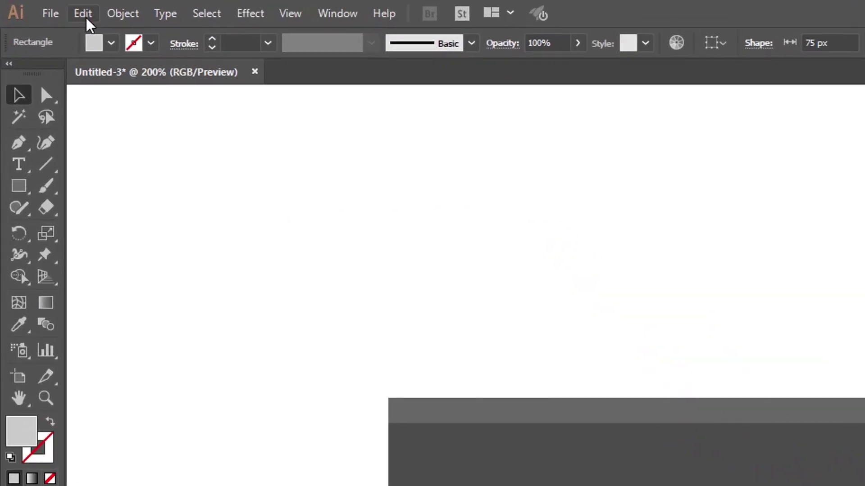
Step: Paste the connector square in front, fill it R=230 light grey, and shrink it to a 10 px top strip
{"action": "left_click", "coordinate": [44, 12]}
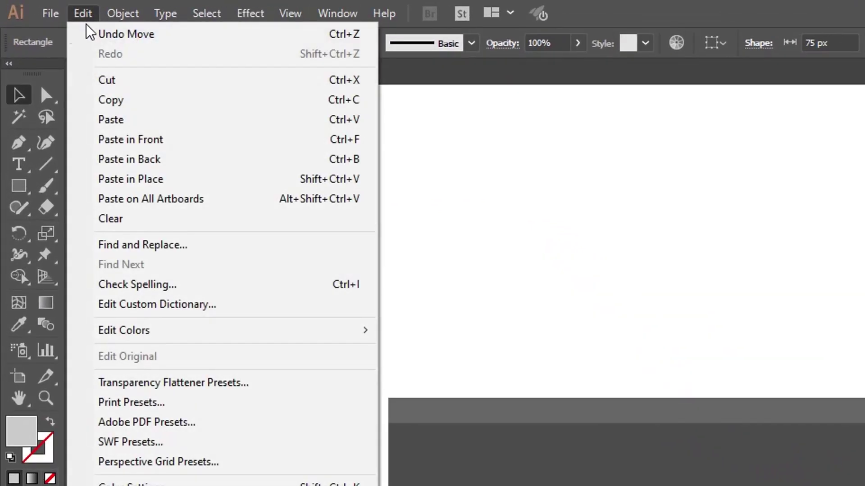
{"action": "left_click", "coordinate": [110, 101]}
{"action": "left_click", "coordinate": [90, 15]}
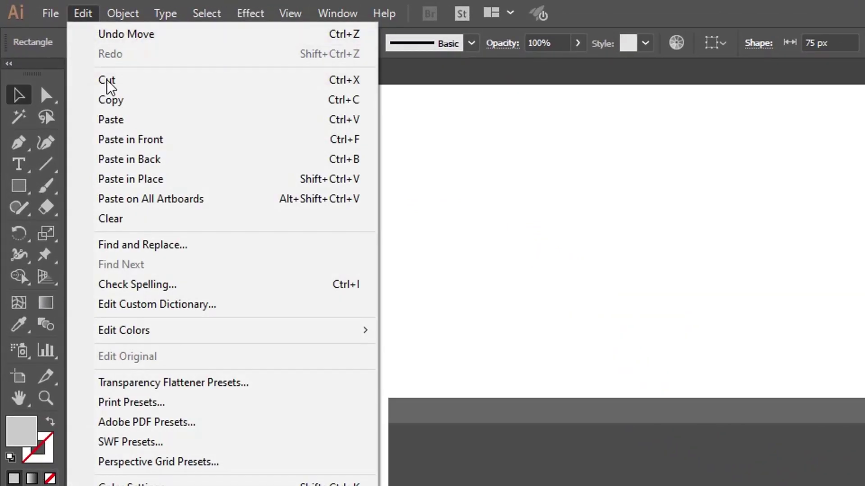
{"action": "left_click", "coordinate": [128, 139]}
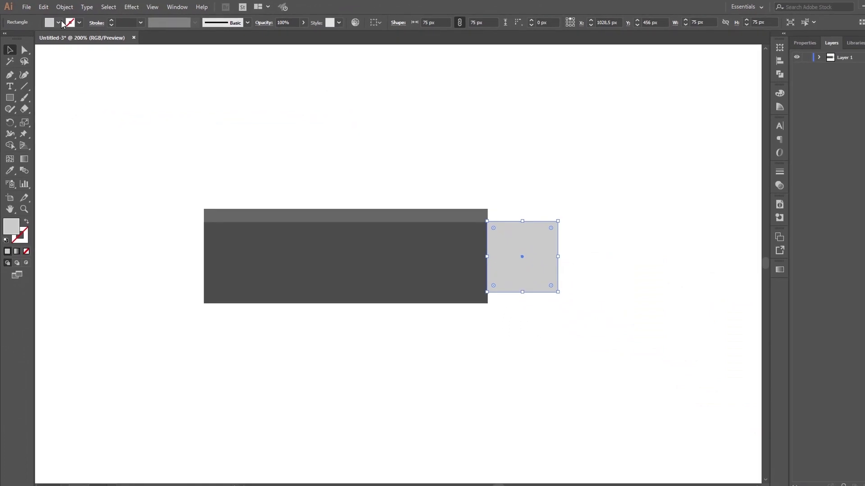
{"action": "left_click", "coordinate": [61, 23]}
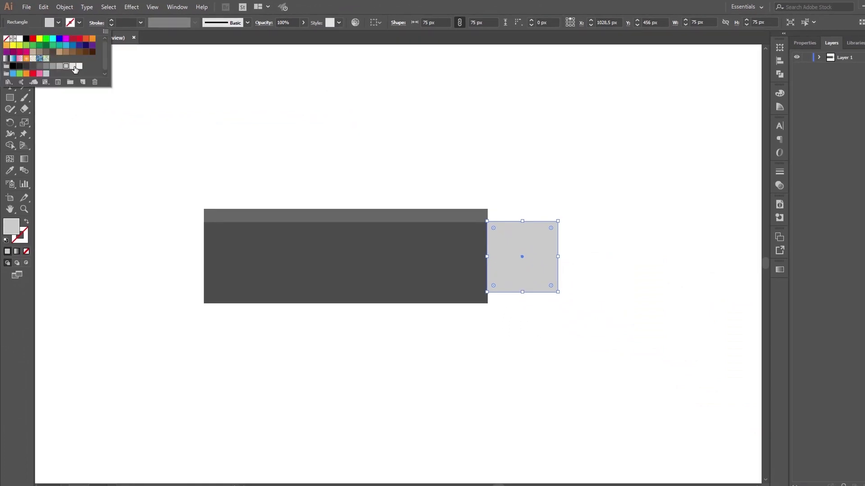
{"action": "left_click", "coordinate": [74, 67]}
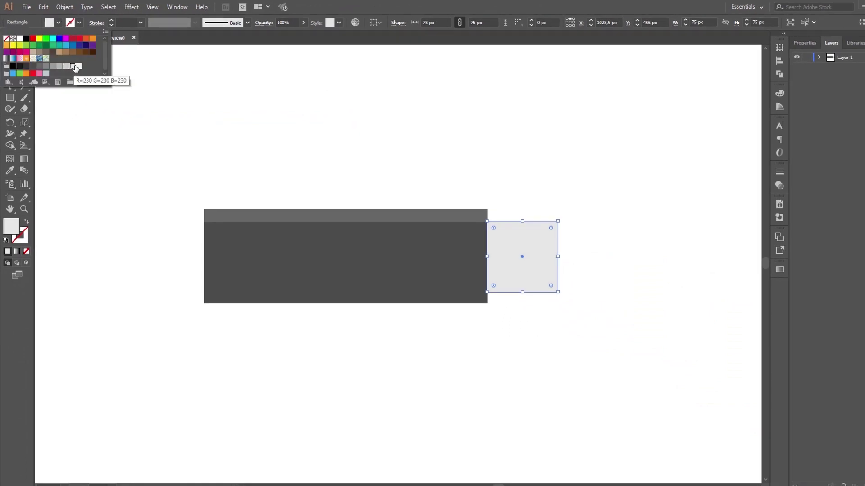
{"action": "left_click", "coordinate": [59, 24]}
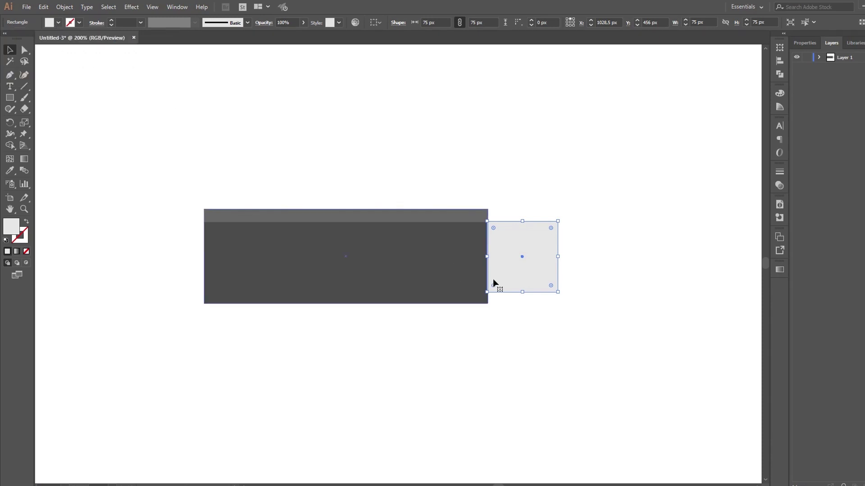
{"action": "left_click_drag", "start_coordinate": [524, 293], "coordinate": [518, 232]}
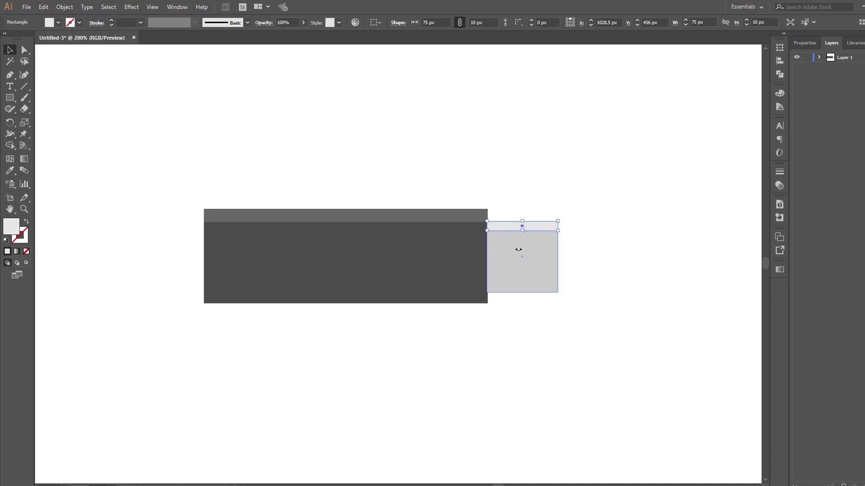
Step: Draw a 15 × 15 px square
{"action": "left_click", "coordinate": [10, 98]}
{"action": "left_click", "coordinate": [407, 205]}
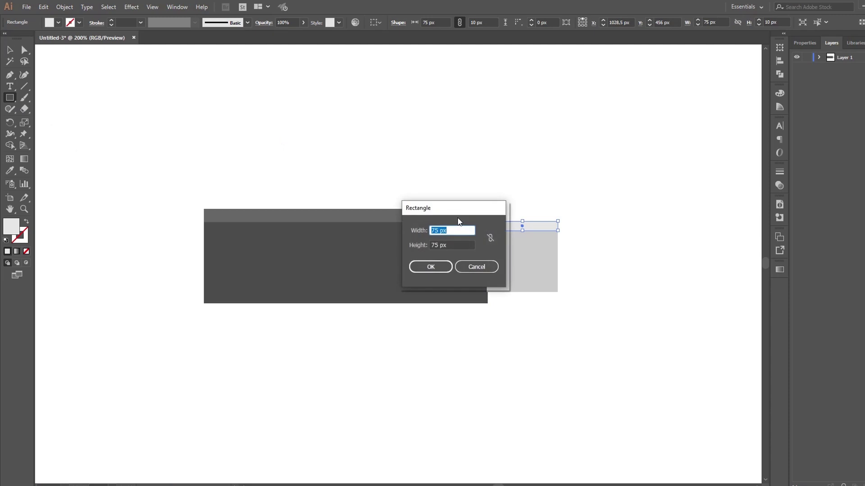
{"action": "type", "text": "2"}
{"action": "key", "text": "Tab"}
{"action": "type", "text": "15"}
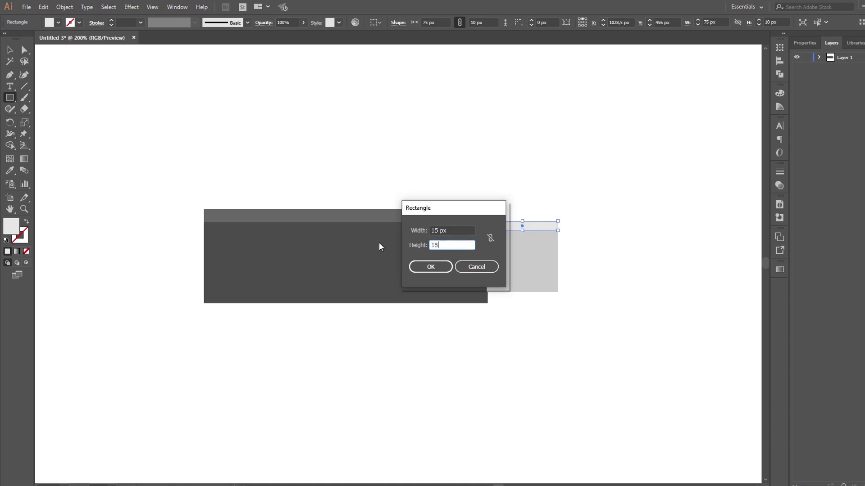
{"action": "left_click", "coordinate": [421, 267]}
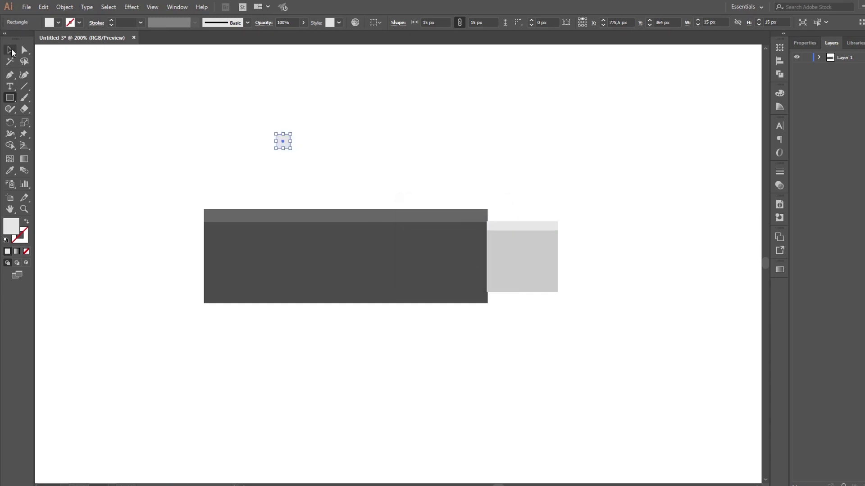
Step: Fill the small square dark grey and move it above the connector
{"action": "left_click", "coordinate": [11, 51]}
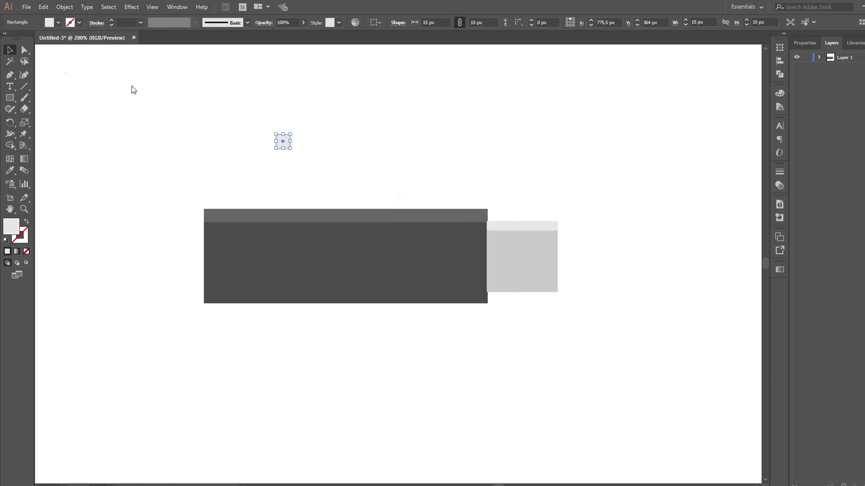
{"action": "left_click", "coordinate": [59, 22]}
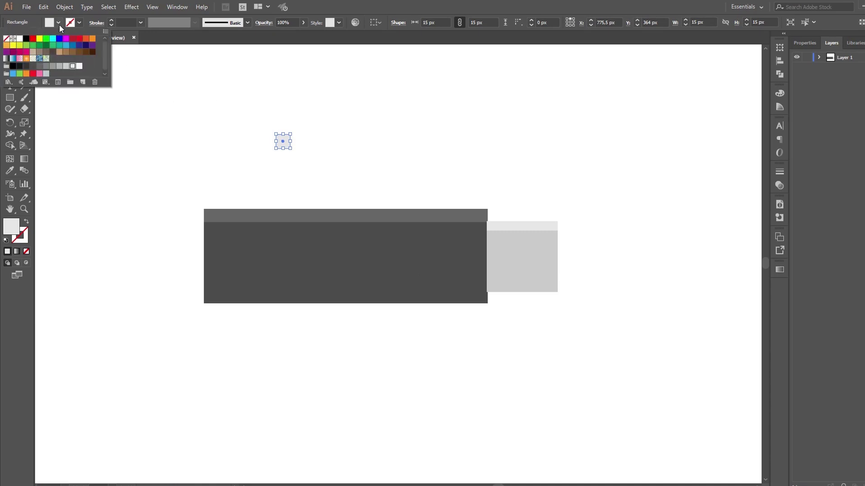
{"action": "left_click", "coordinate": [33, 66]}
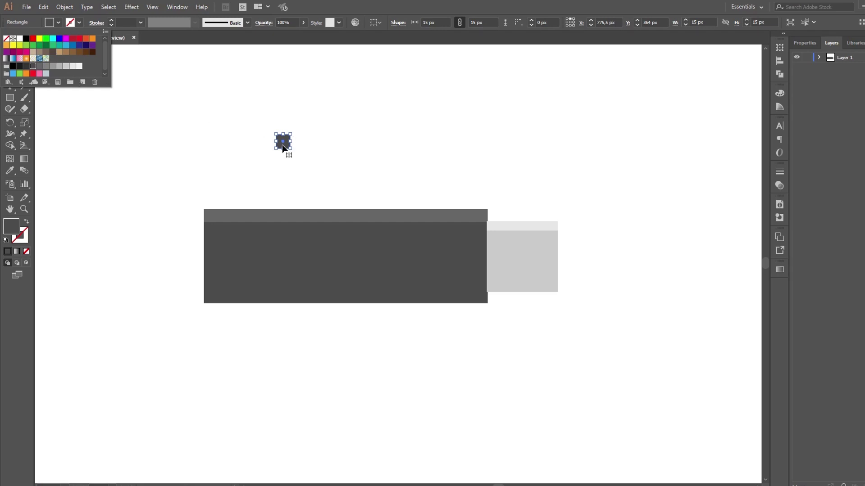
{"action": "left_click", "coordinate": [284, 144]}
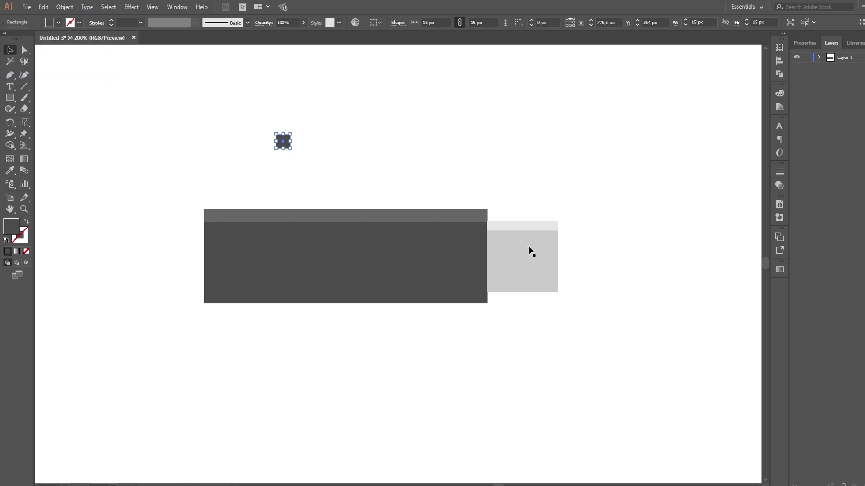
{"action": "left_click_drag", "start_coordinate": [284, 143], "coordinate": [506, 245]}
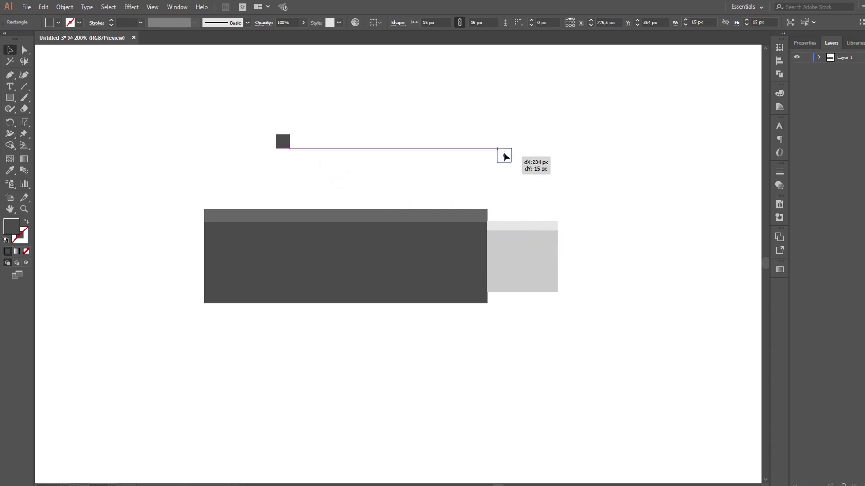
{"action": "left_click_drag", "start_coordinate": [505, 245], "coordinate": [503, 156]}
Step: Group the connector square with its top strip and drop the small square in its upper left
{"action": "left_click_drag", "start_coordinate": [606, 219], "coordinate": [536, 303]}
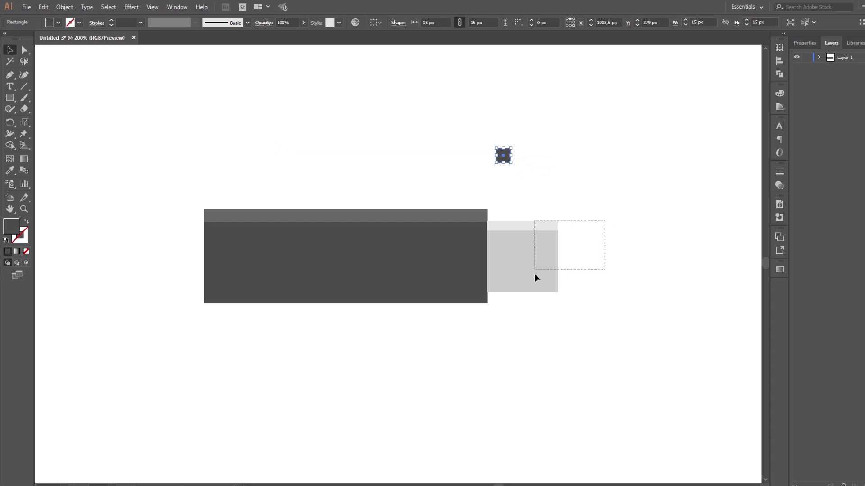
{"action": "right_click", "coordinate": [534, 262]}
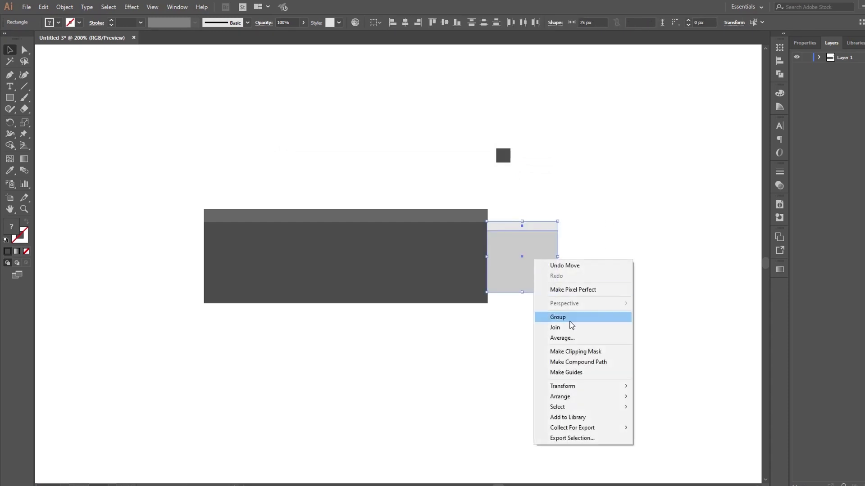
{"action": "left_click", "coordinate": [577, 317]}
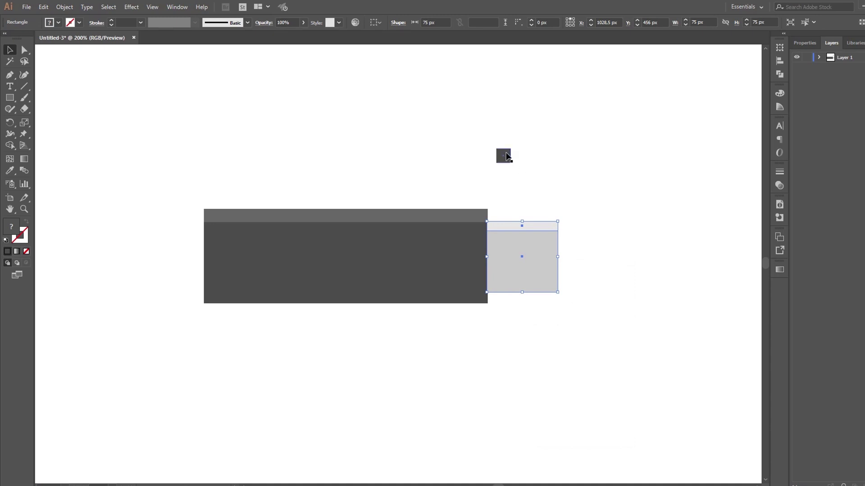
{"action": "left_click_drag", "start_coordinate": [504, 158], "coordinate": [517, 211]}
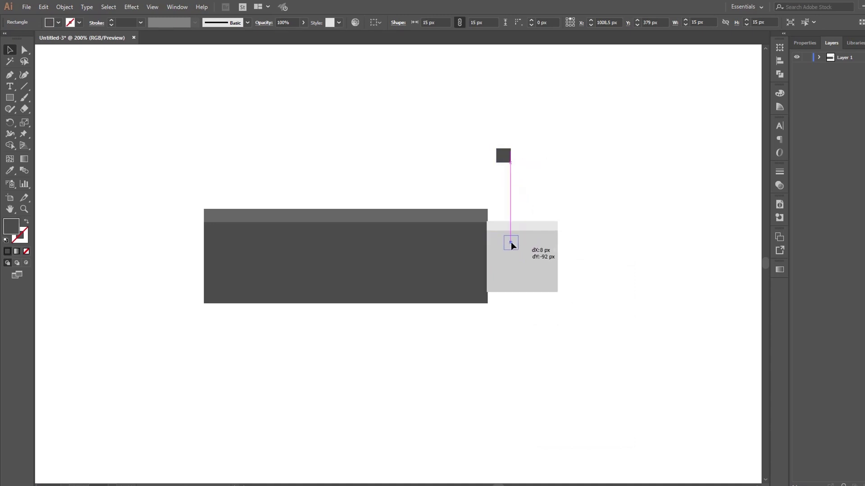
{"action": "left_click_drag", "start_coordinate": [517, 211], "coordinate": [507, 245]}
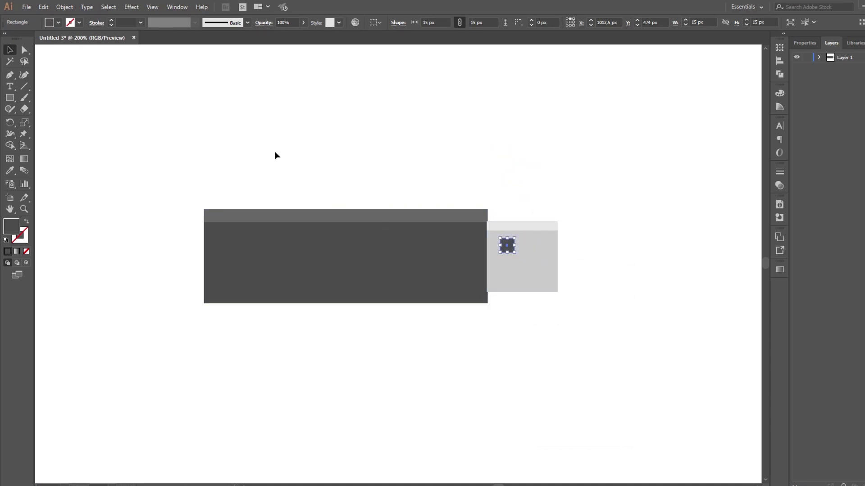
Step: Paste a copy of the small square in front and fill it black
{"action": "left_click", "coordinate": [44, 7]}
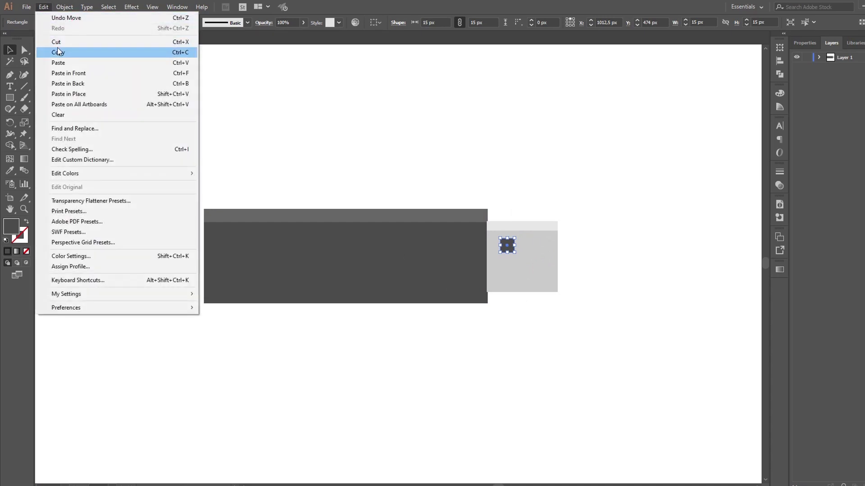
{"action": "left_click", "coordinate": [59, 53]}
{"action": "left_click", "coordinate": [47, 7]}
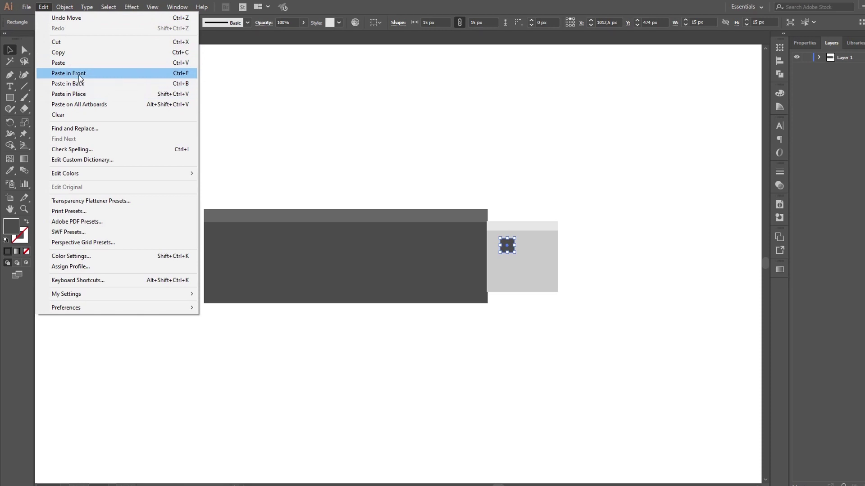
{"action": "left_click", "coordinate": [79, 74]}
{"action": "left_click", "coordinate": [58, 22]}
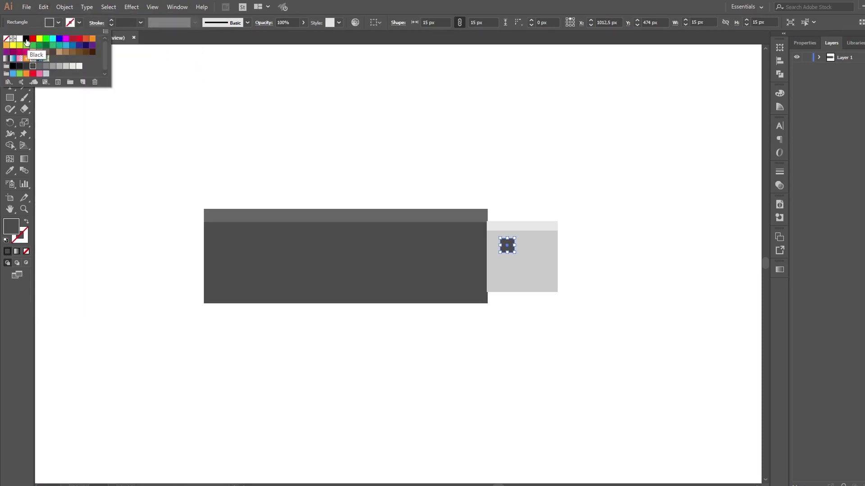
{"action": "left_click", "coordinate": [26, 39]}
{"action": "left_click", "coordinate": [57, 23]}
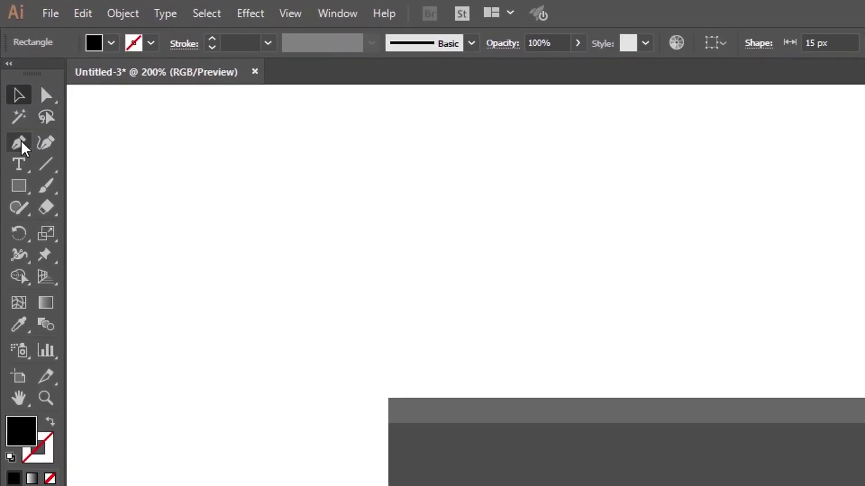
Step: Delete one corner anchor of the black square to make a triangle
{"action": "left_click", "coordinate": [22, 146]}
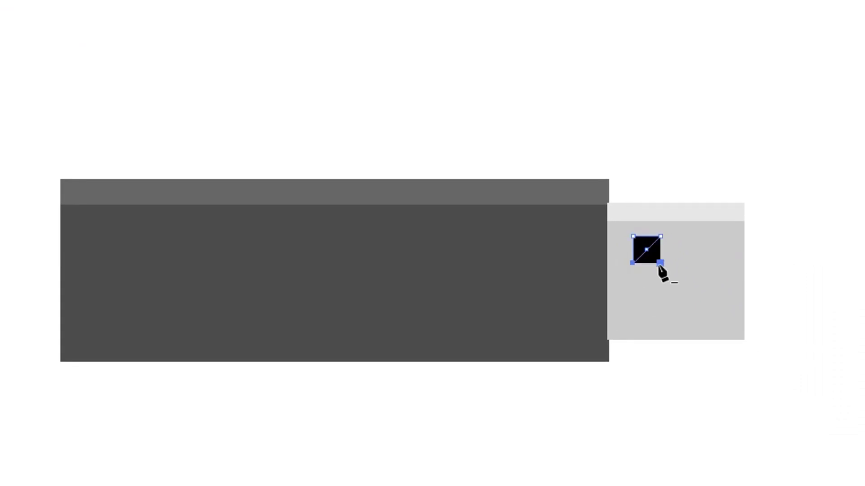
{"action": "left_click", "coordinate": [659, 263]}
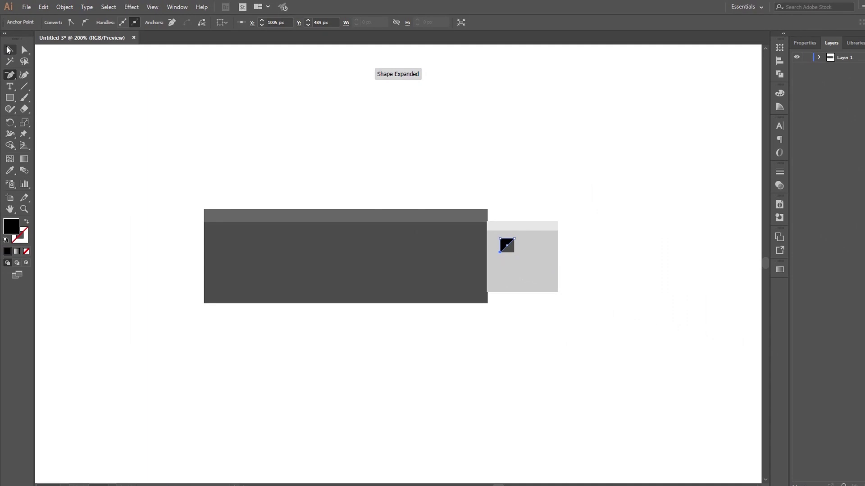
{"action": "left_click", "coordinate": [10, 50]}
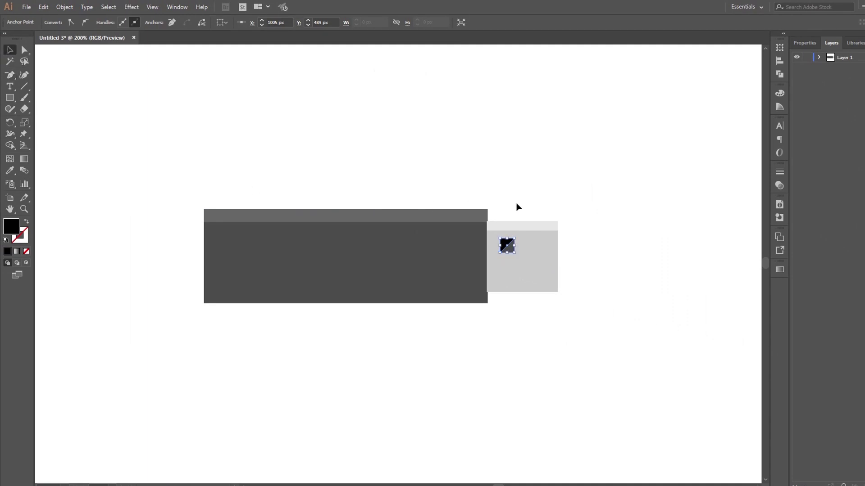
Step: Group the black triangle with its dark square and butt the connector against the body
{"action": "left_click_drag", "start_coordinate": [548, 253], "coordinate": [610, 252]}
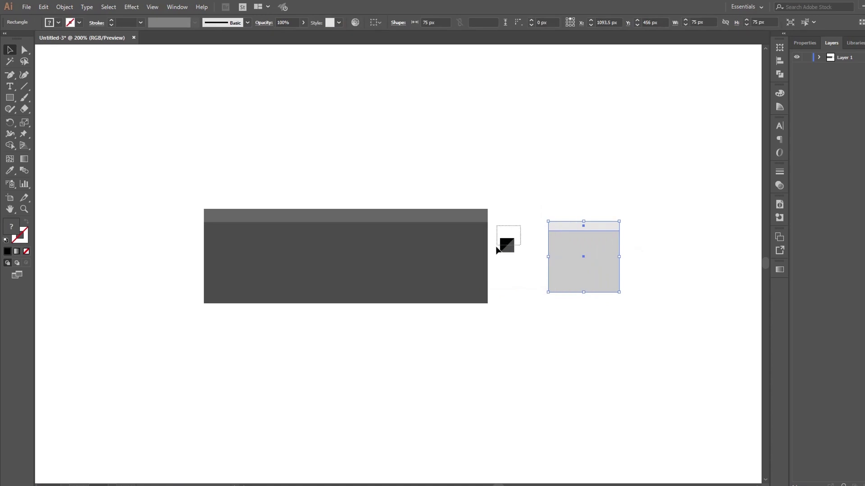
{"action": "left_click", "coordinate": [508, 247]}
{"action": "right_click", "coordinate": [509, 250]}
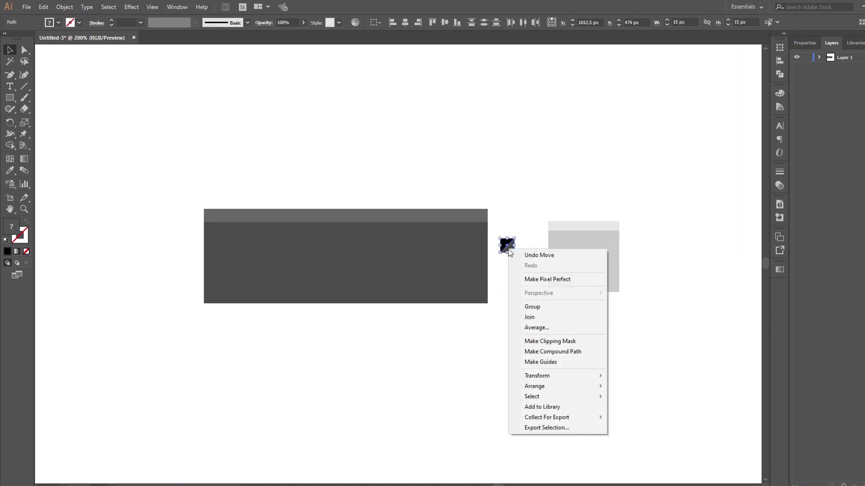
{"action": "left_click", "coordinate": [532, 307]}
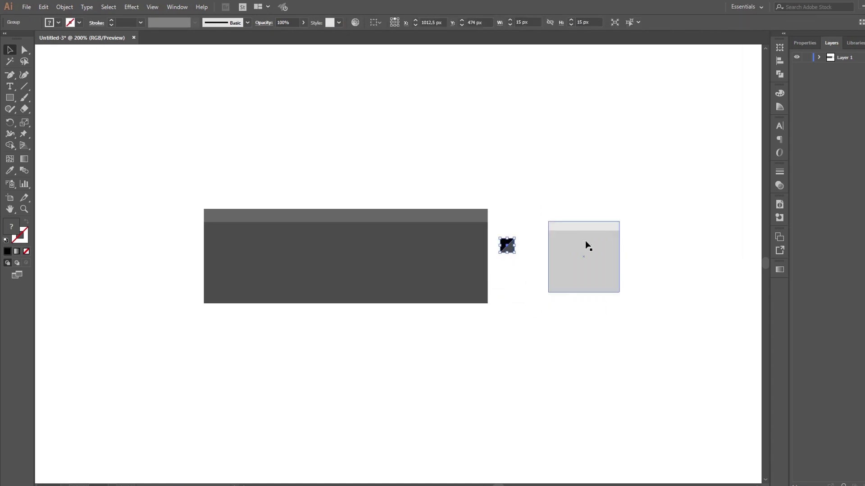
{"action": "left_click_drag", "start_coordinate": [595, 244], "coordinate": [533, 242]}
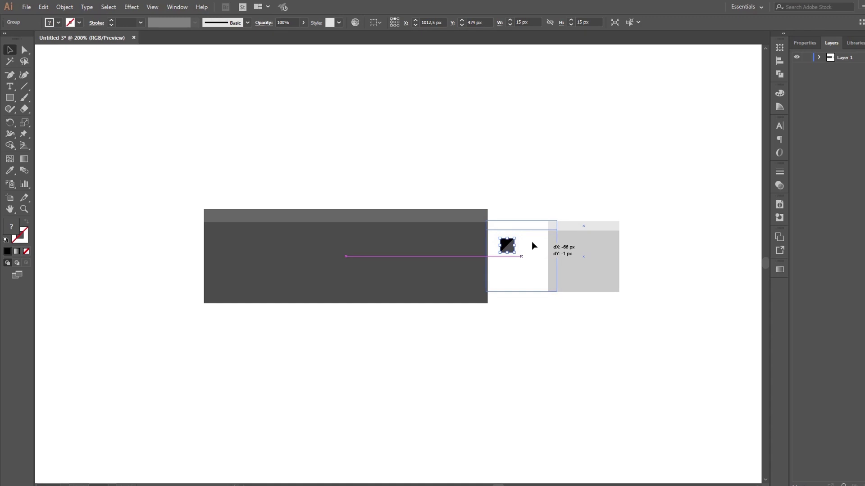
{"action": "left_click_drag", "start_coordinate": [533, 243], "coordinate": [531, 241]}
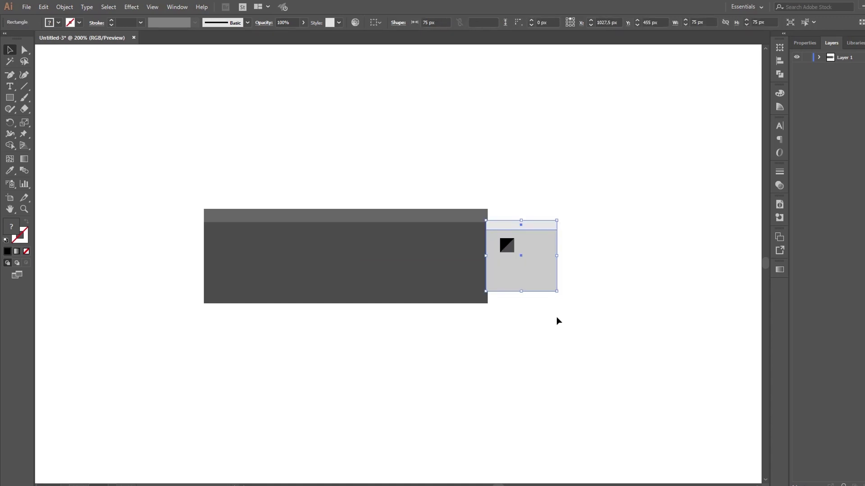
{"action": "left_click", "coordinate": [555, 323]}
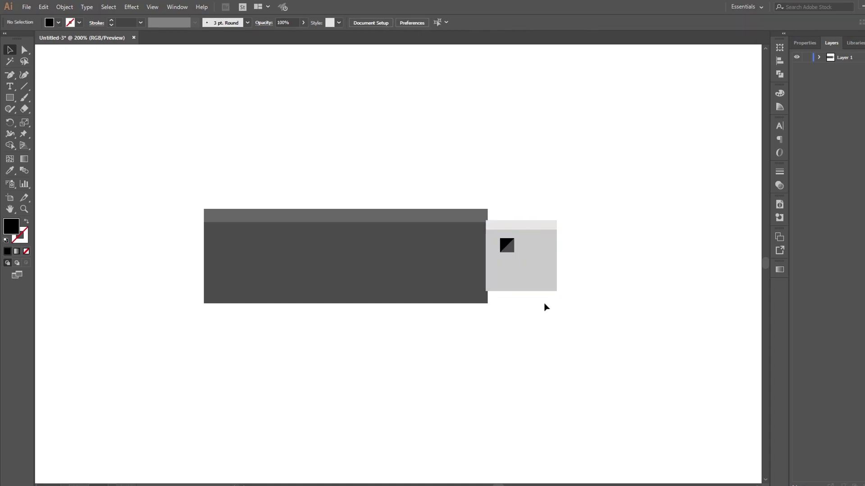
Step: Duplicate the black-triangle square and place the copy just below the first
{"action": "left_click", "coordinate": [507, 246]}
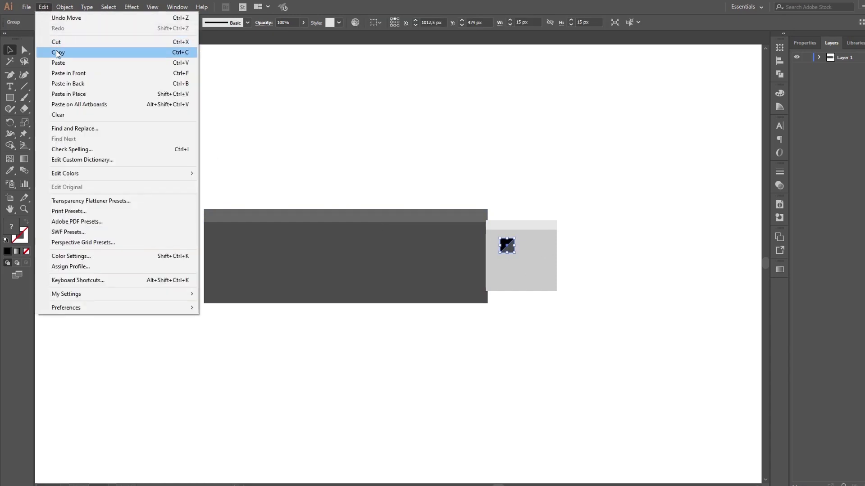
{"action": "left_click", "coordinate": [57, 52]}
{"action": "left_click", "coordinate": [43, 7]}
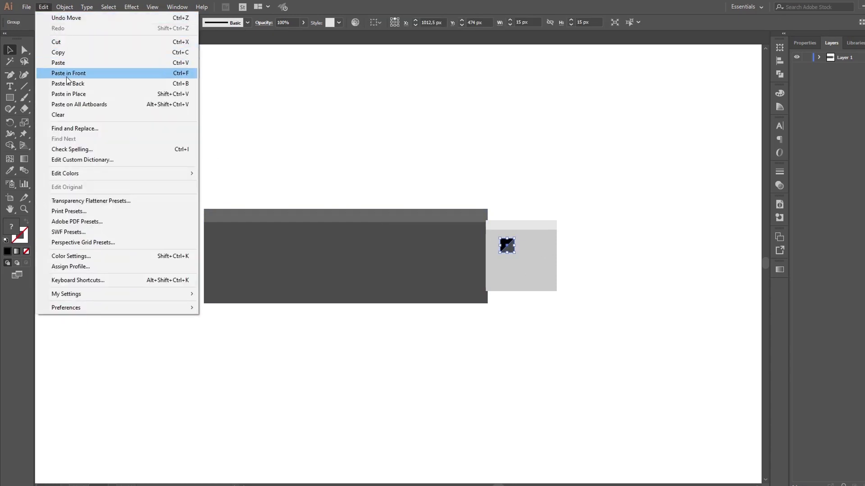
{"action": "left_click", "coordinate": [67, 73]}
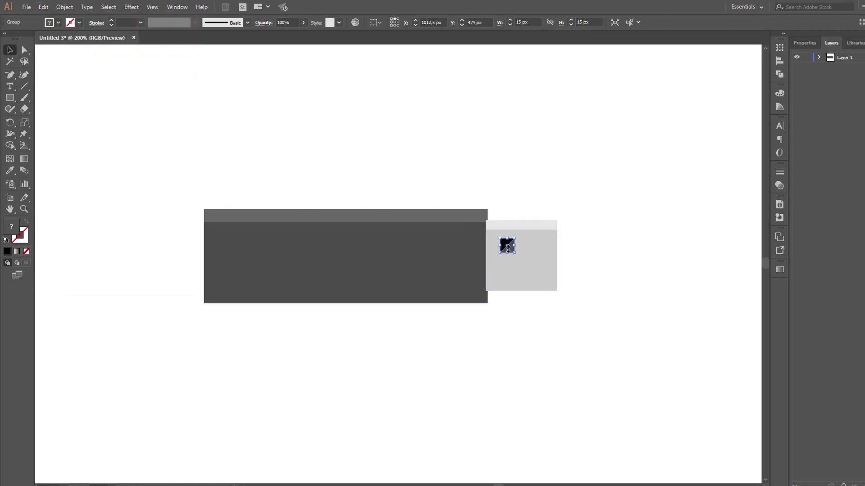
{"action": "left_click_drag", "start_coordinate": [507, 249], "coordinate": [507, 269]}
{"action": "left_click_drag", "start_coordinate": [507, 269], "coordinate": [506, 271]}
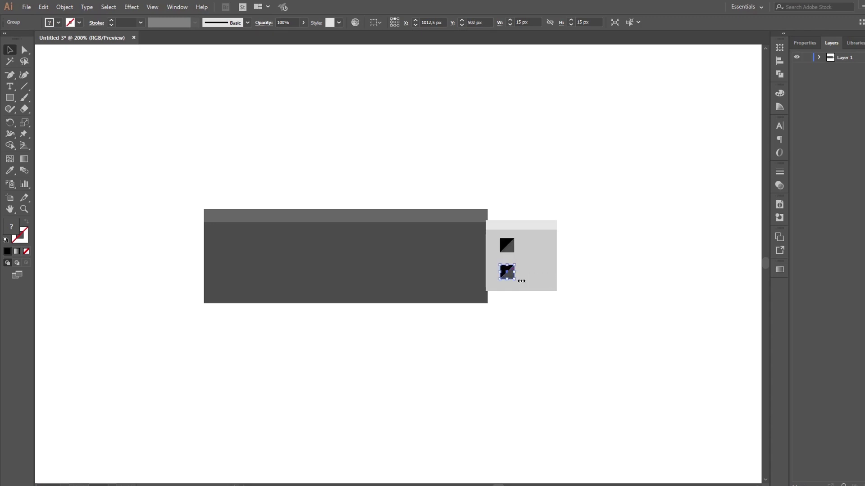
{"action": "left_click", "coordinate": [604, 257]}
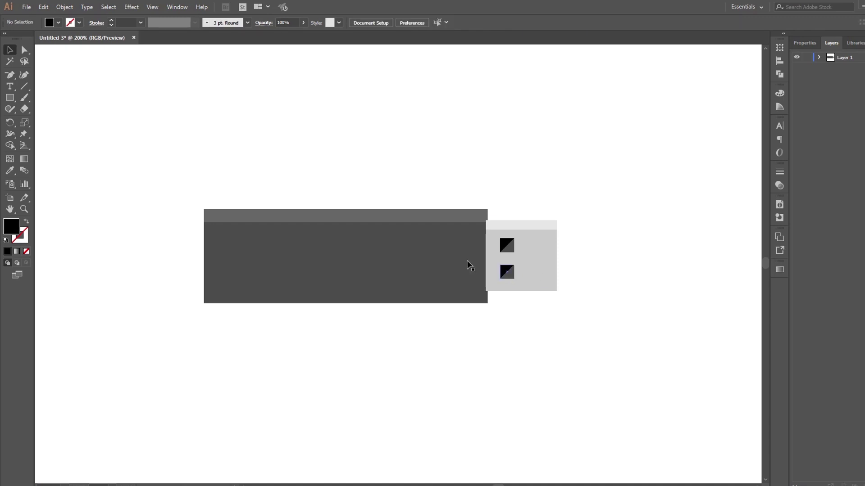
{"action": "left_click", "coordinate": [391, 231]}
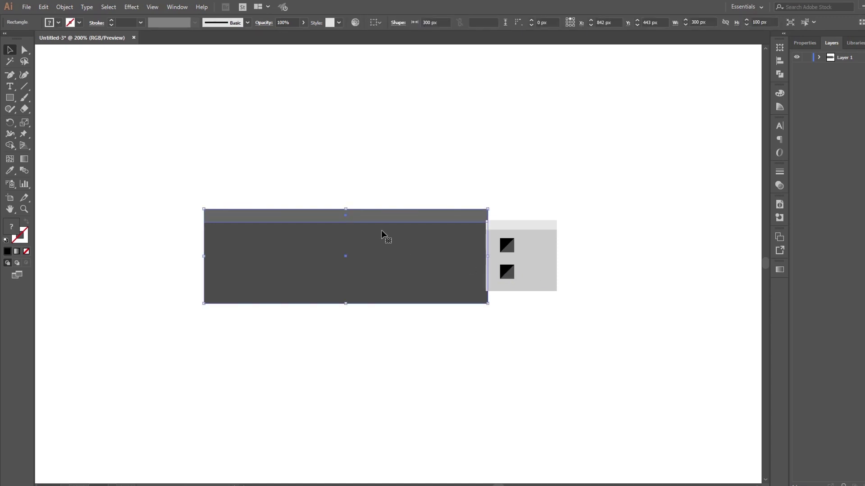
Step: Bring the dark body rectangle to the front, over the connector's edge
{"action": "right_click", "coordinate": [382, 231]}
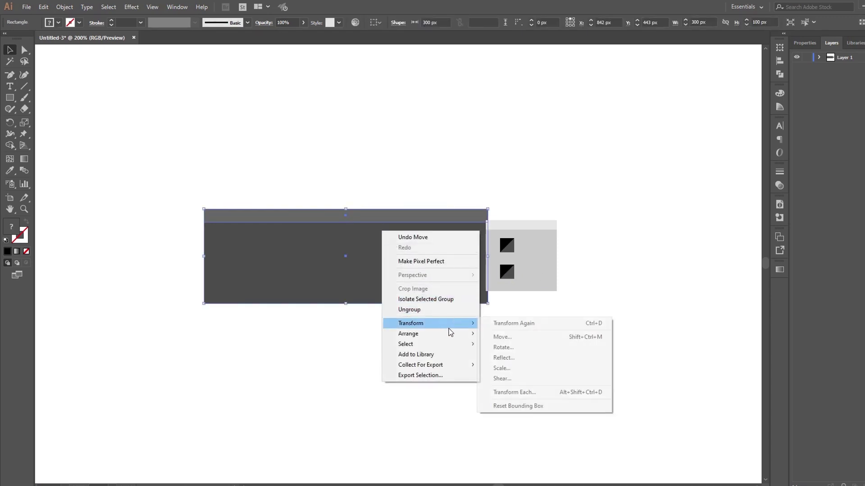
{"action": "mouse_move", "coordinate": [429, 334]}
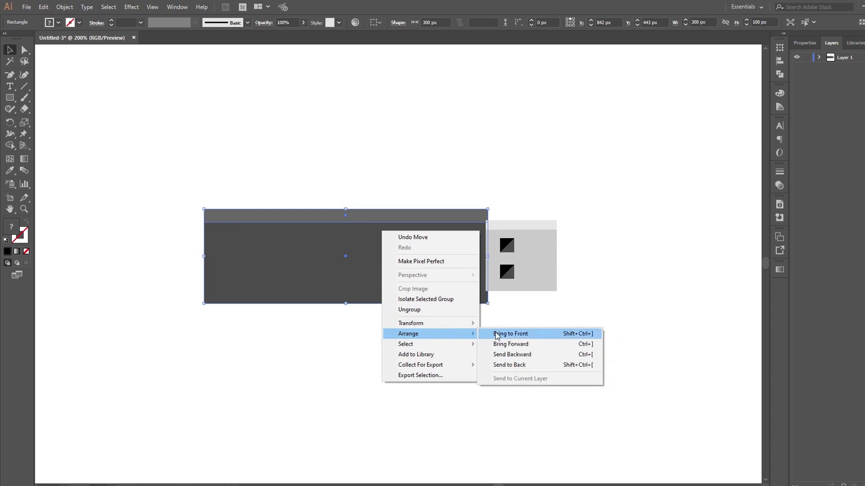
{"action": "left_click", "coordinate": [497, 335]}
{"action": "left_click", "coordinate": [495, 333]}
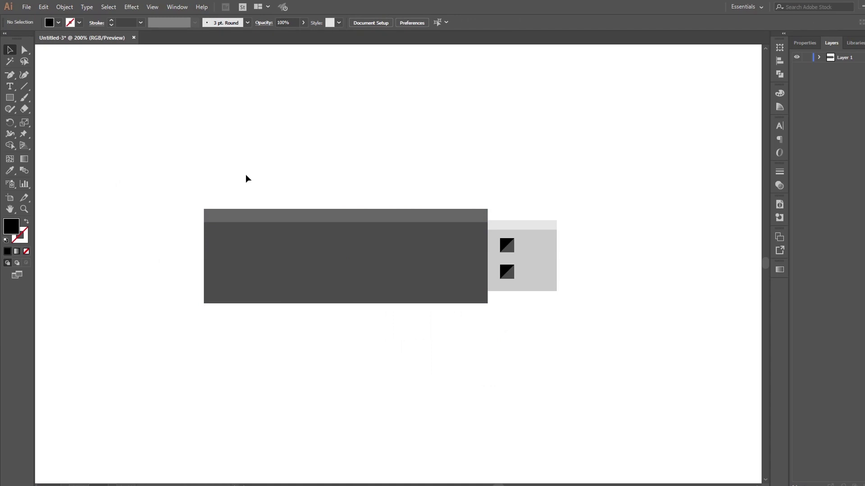
Step: Select all parts of the drive and group them
{"action": "left_click_drag", "start_coordinate": [166, 185], "coordinate": [604, 324]}
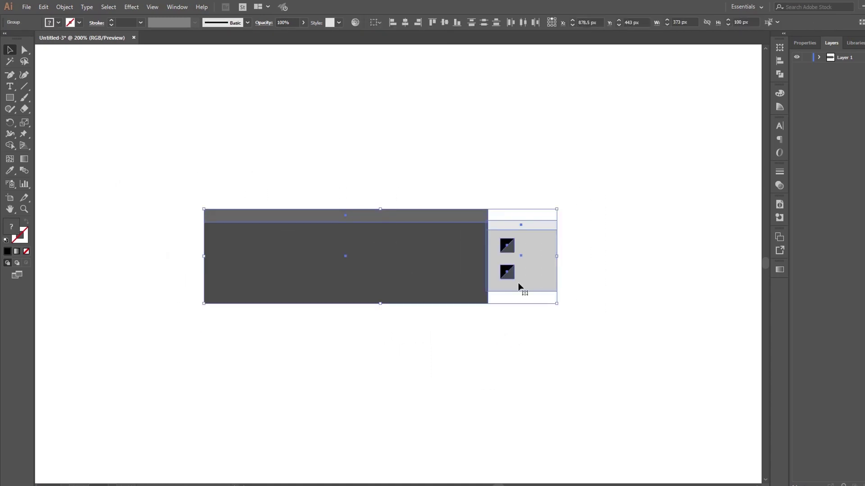
{"action": "right_click", "coordinate": [448, 263]}
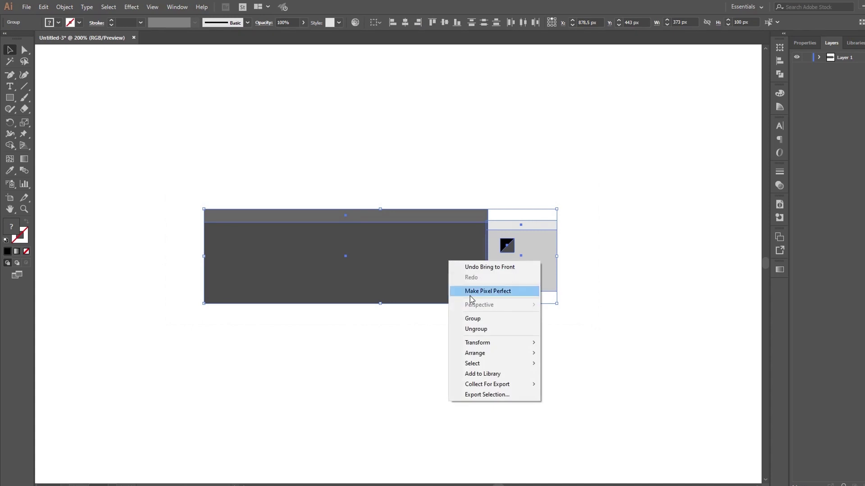
{"action": "left_click", "coordinate": [482, 319]}
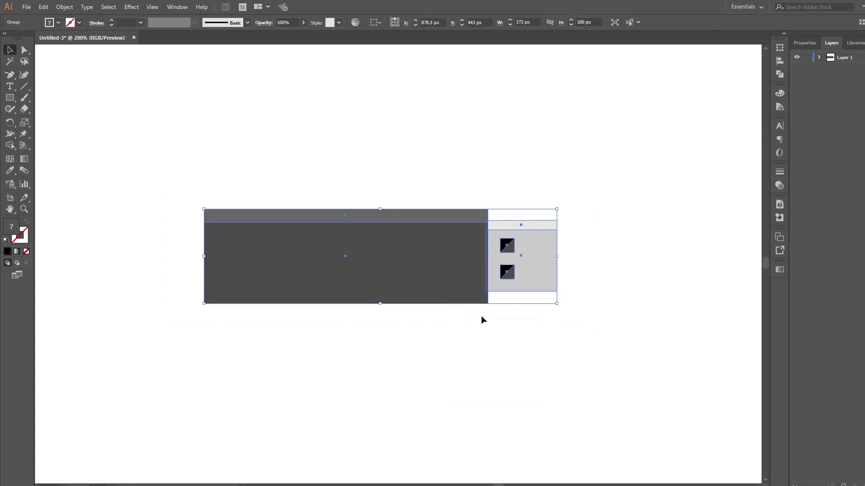
{"action": "left_click", "coordinate": [481, 317]}
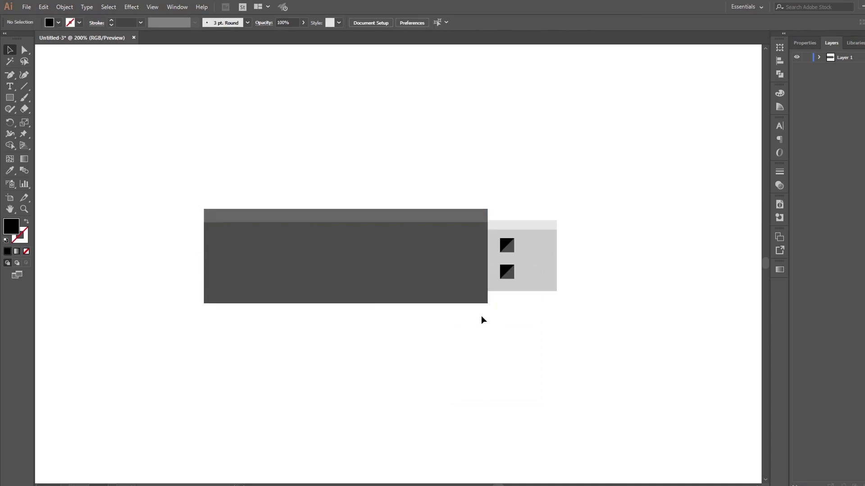
Step: Type a '128 GB' label on the dark body and make it white
{"action": "left_click", "coordinate": [10, 86]}
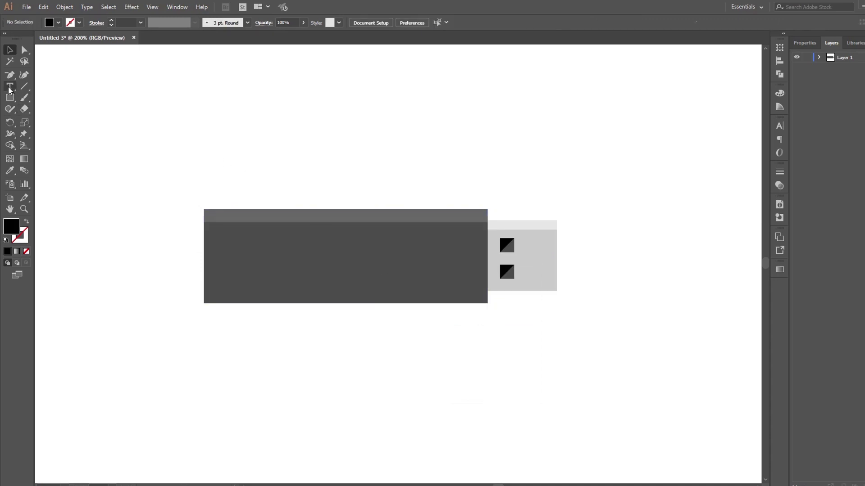
{"action": "left_click", "coordinate": [257, 259]}
{"action": "type", "text": "128 "}
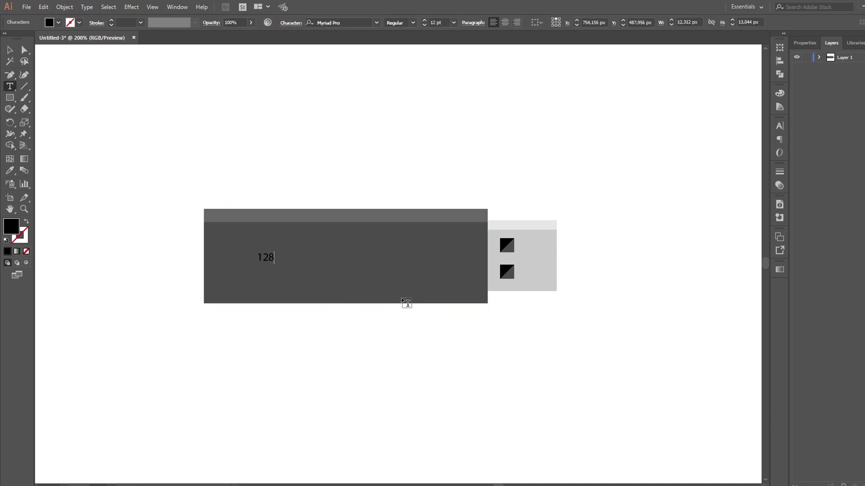
{"action": "type", "text": "G"}
{"action": "type", "text": "B"}
{"action": "left_click", "coordinate": [14, 50]}
{"action": "left_click", "coordinate": [56, 22]}
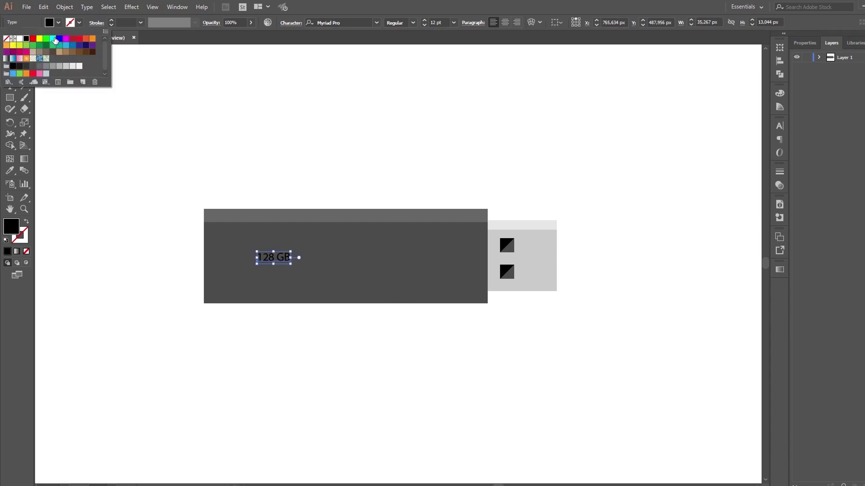
{"action": "left_click", "coordinate": [20, 38]}
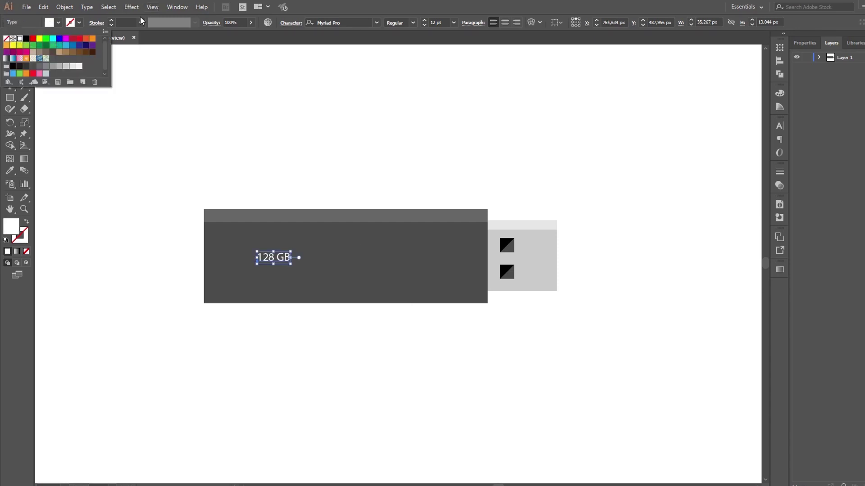
{"action": "left_click", "coordinate": [91, 15]}
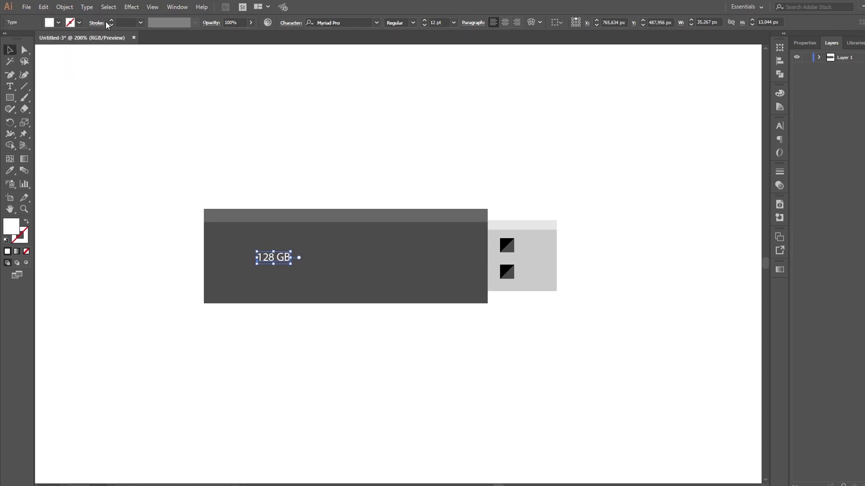
Step: Set the label to 30 pt and centre it on the body
{"action": "left_click", "coordinate": [10, 86]}
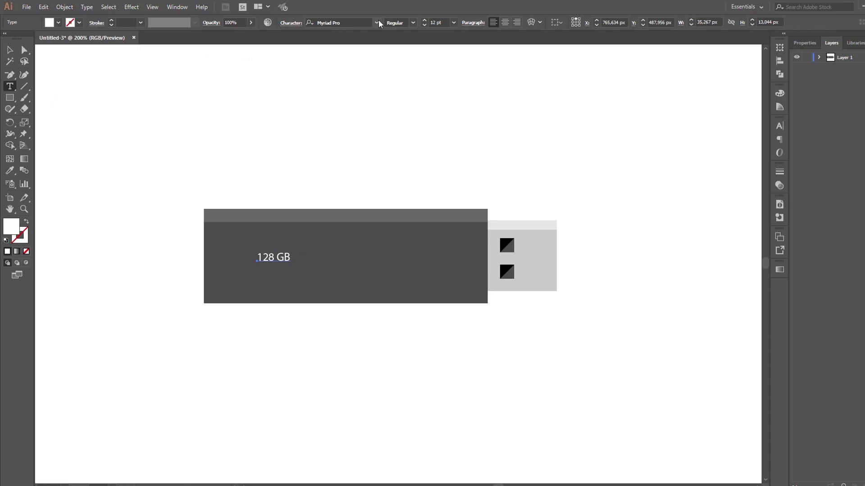
{"action": "double_click", "coordinate": [435, 22]}
{"action": "type", "text": "30"}
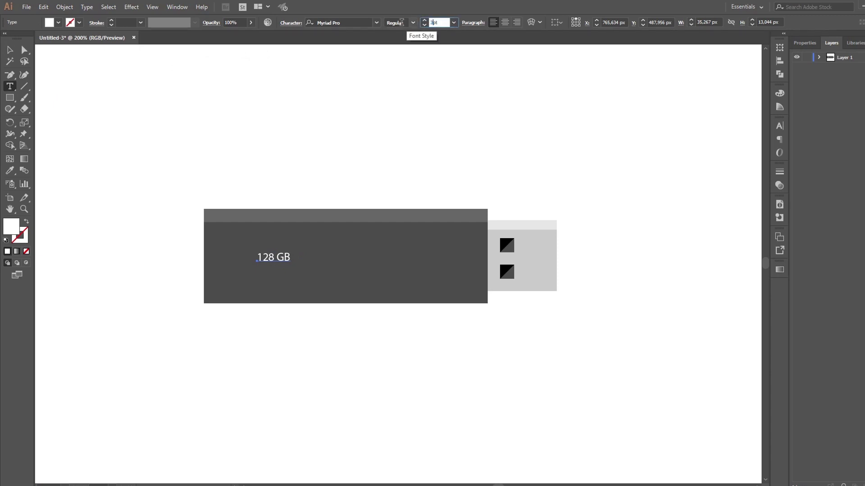
{"action": "key", "text": "Return"}
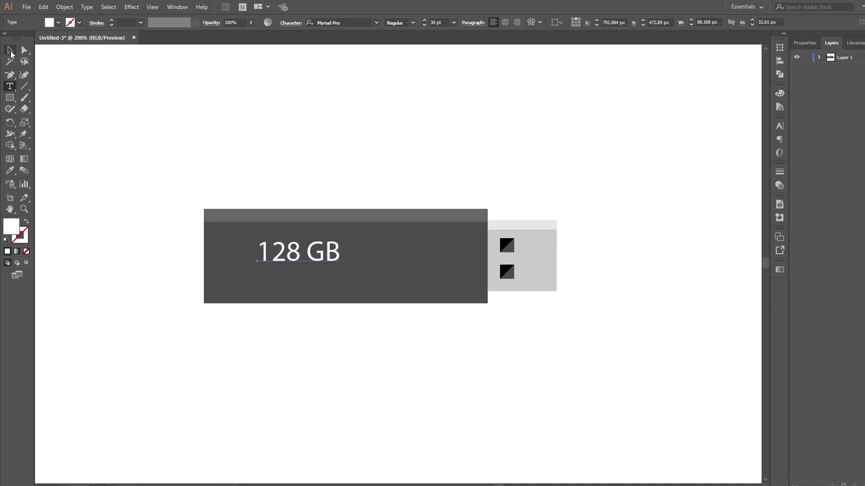
{"action": "left_click", "coordinate": [10, 50]}
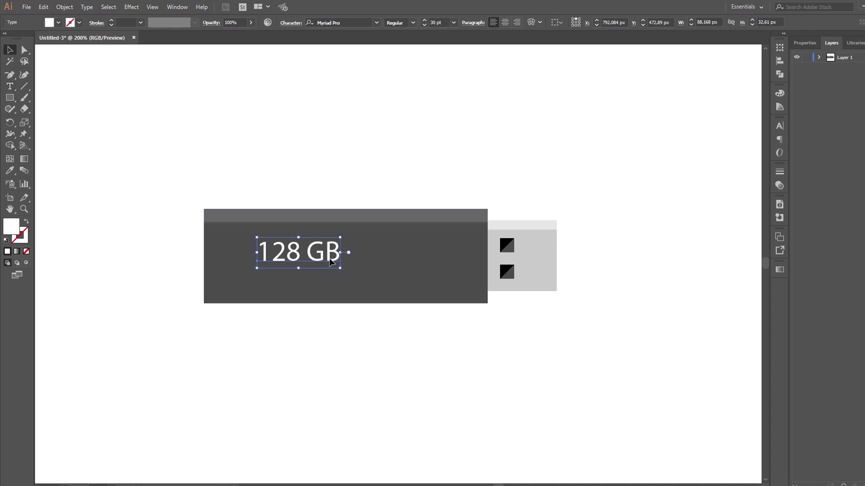
{"action": "left_click_drag", "start_coordinate": [330, 260], "coordinate": [372, 265]}
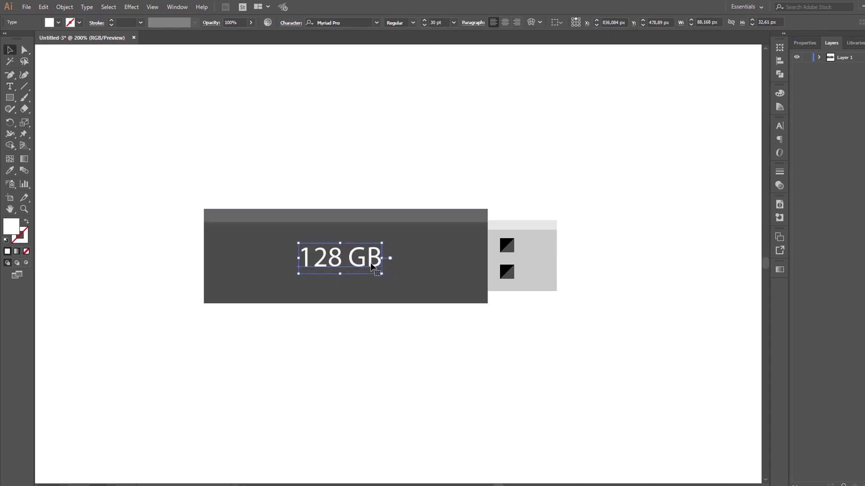
{"action": "mouse_move", "coordinate": [164, 162]}
{"action": "left_mouse_down"}
{"action": "mouse_move", "coordinate": [546, 347]}
{"action": "mouse_move", "coordinate": [576, 350]}
{"action": "left_mouse_up"}
Step: Group the '128 GB' label with the body and connector parts into one drive icon
{"action": "right_click", "coordinate": [451, 276]}
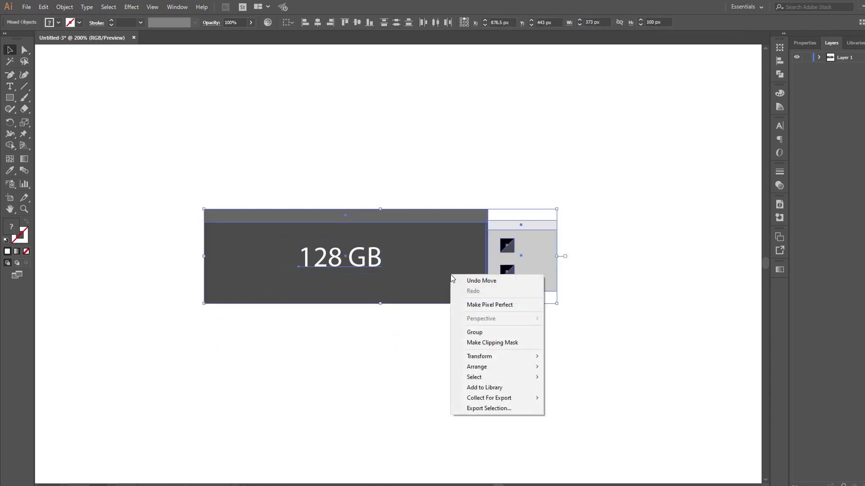
{"action": "left_click", "coordinate": [491, 337]}
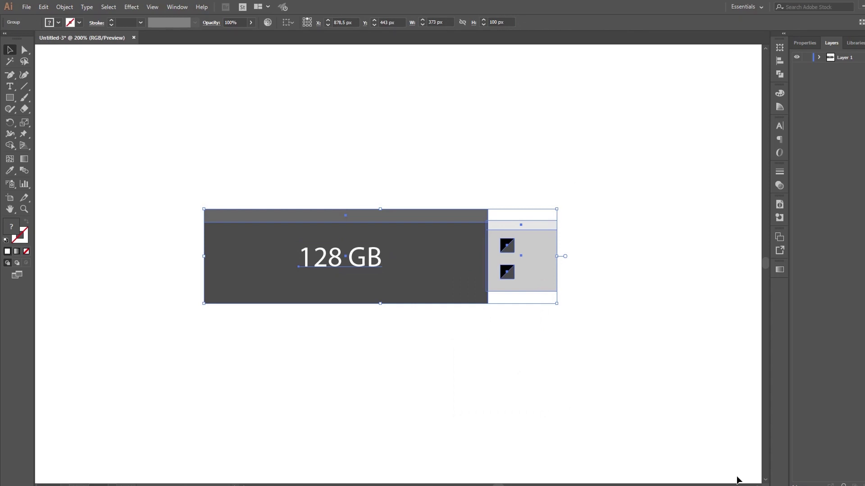
{"action": "key", "text": "a"}
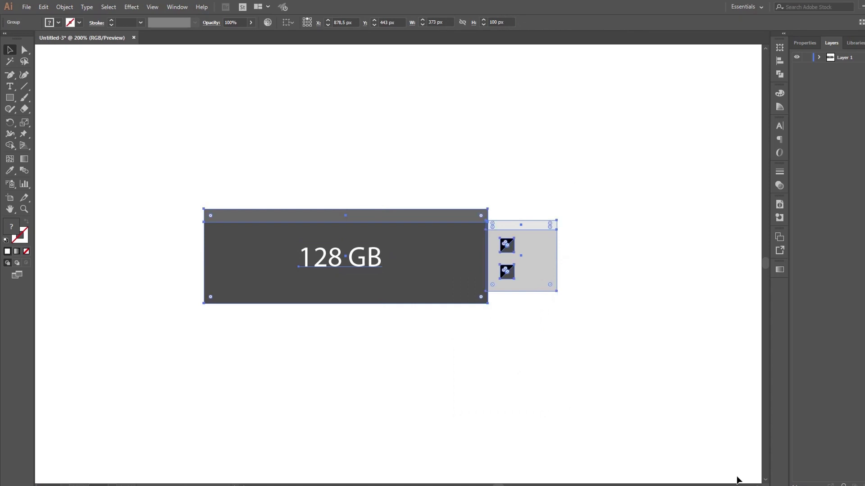